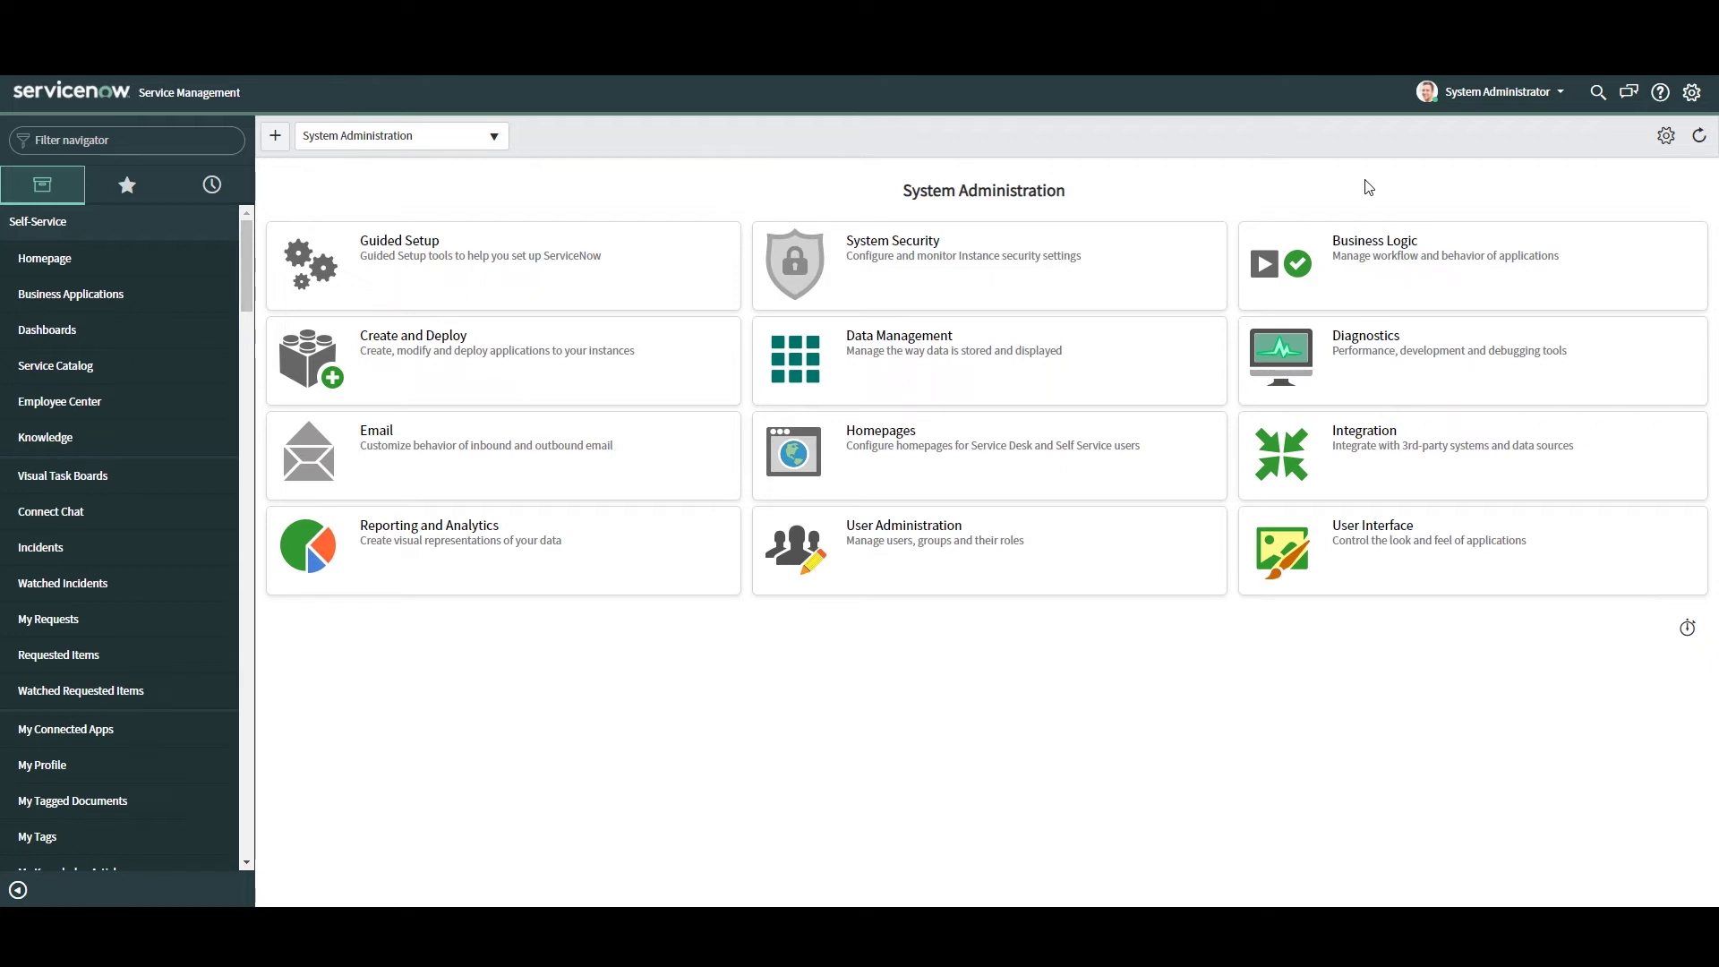
Step: Open the Hardware Models list and filter its Model number column to R310
{"action": "left_click", "coordinate": [199, 131]}
{"action": "type", "text": "Hardware Mo"}
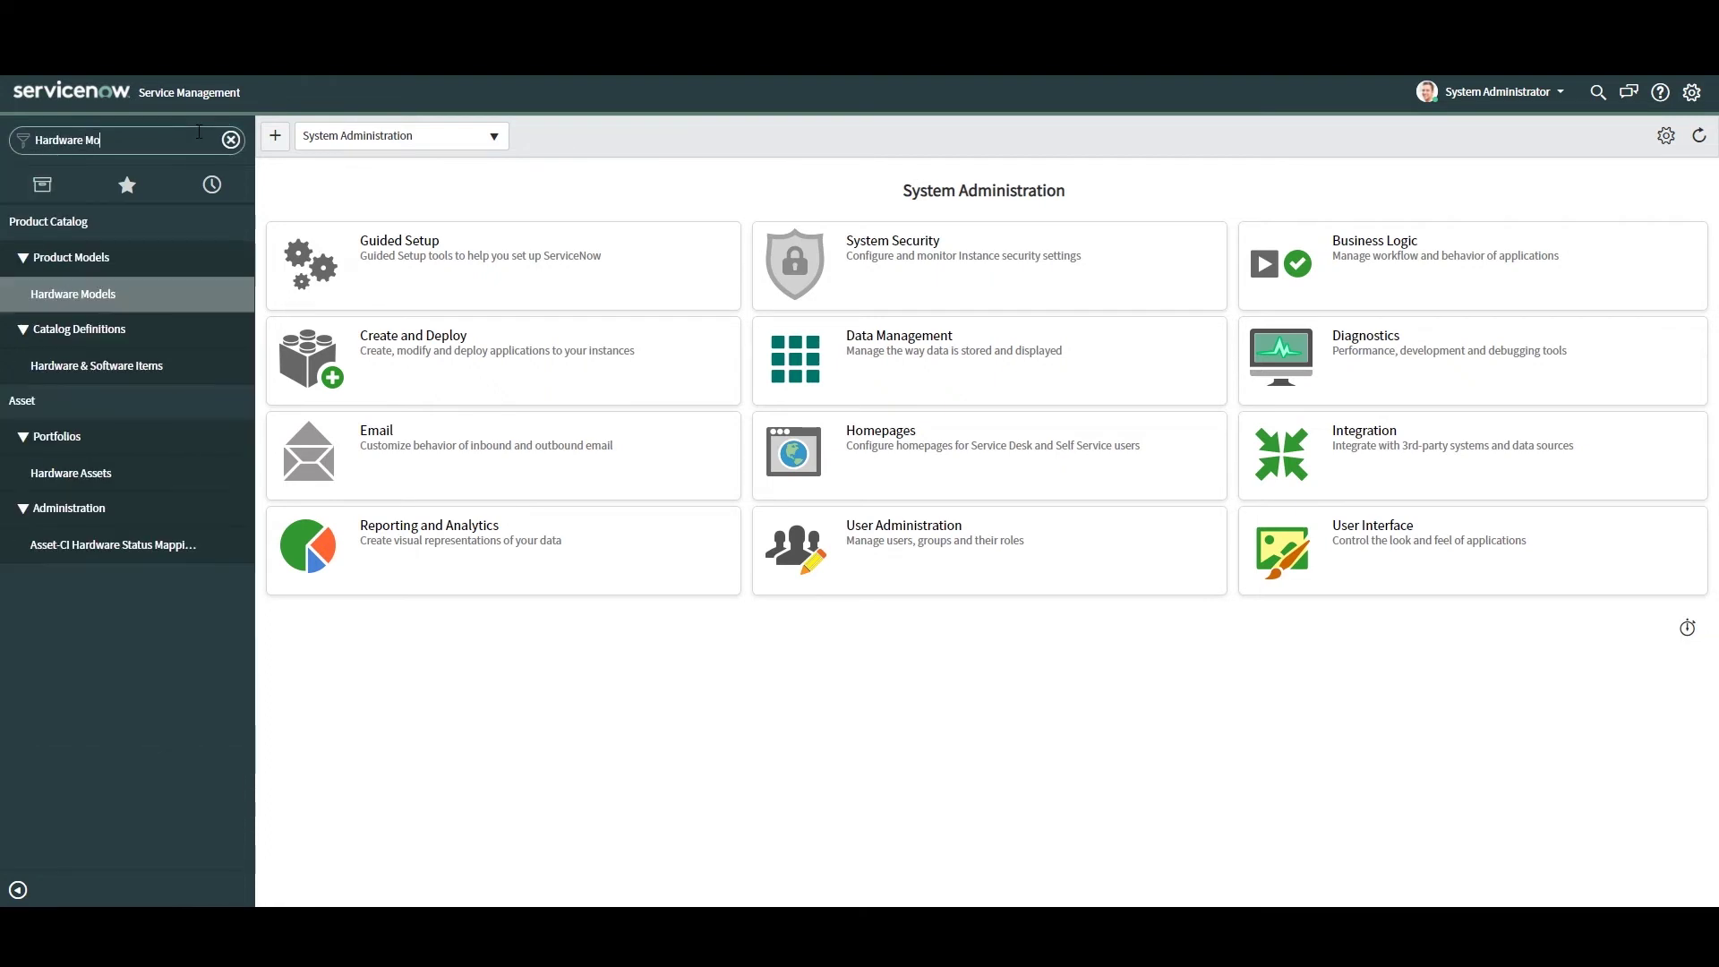
{"action": "type", "text": "dels"}
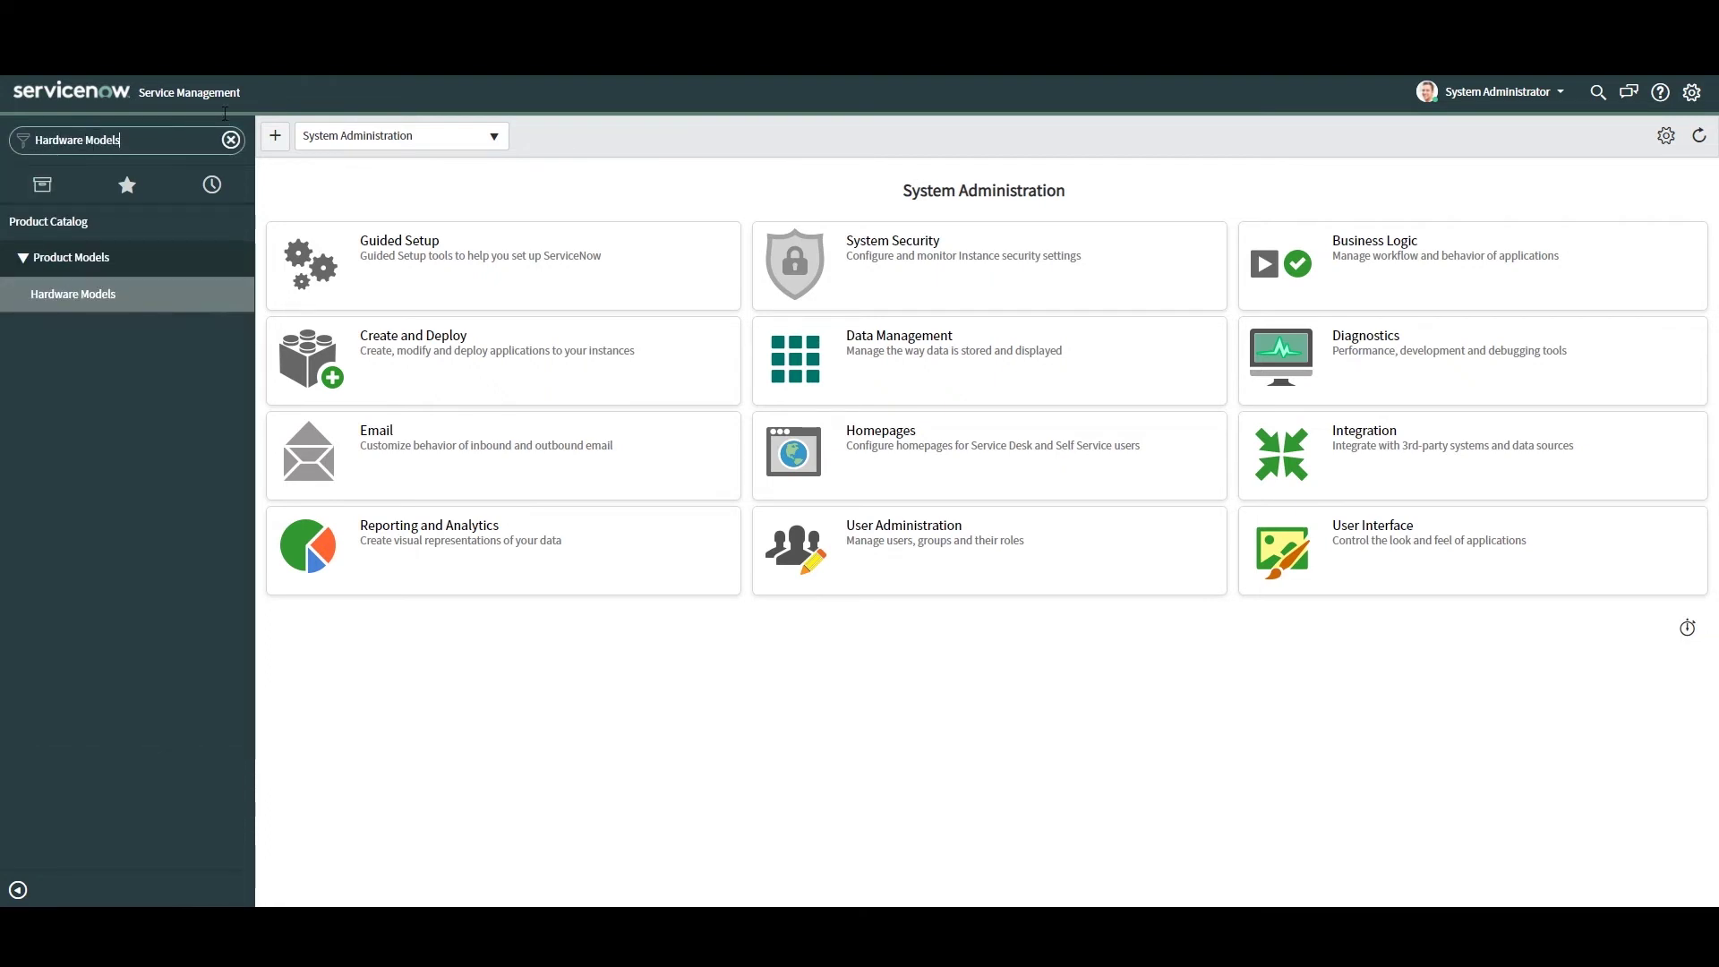
{"action": "left_click", "coordinate": [145, 293]}
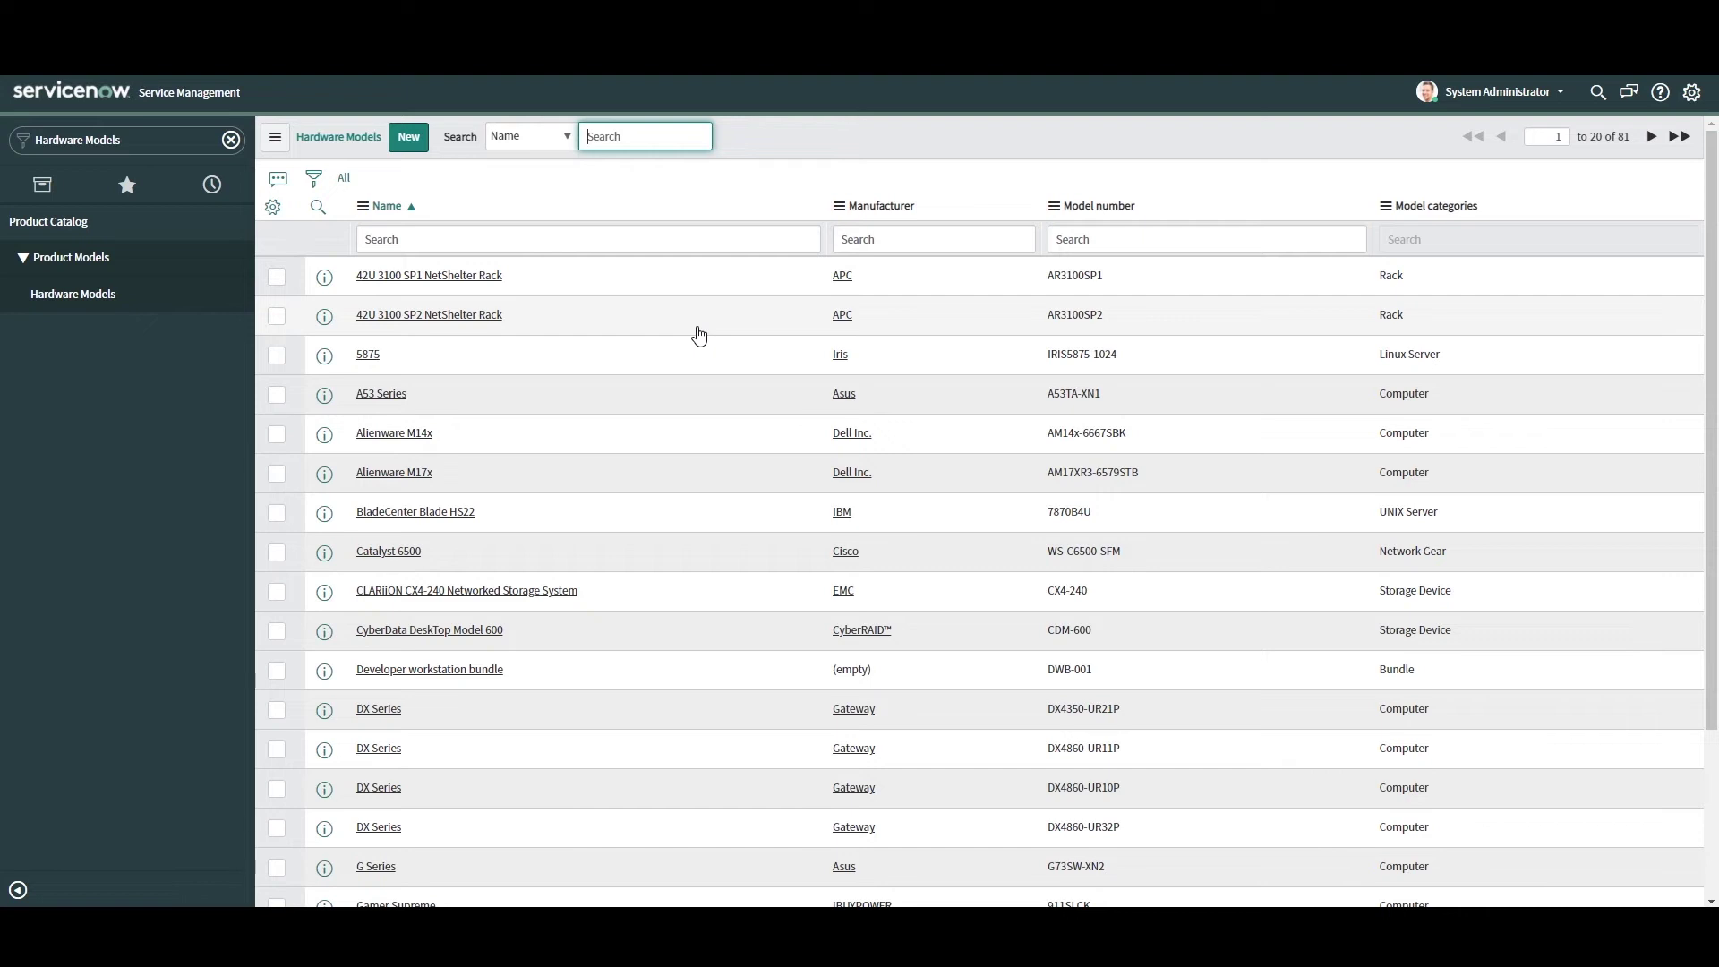
{"action": "left_click", "coordinate": [1078, 240]}
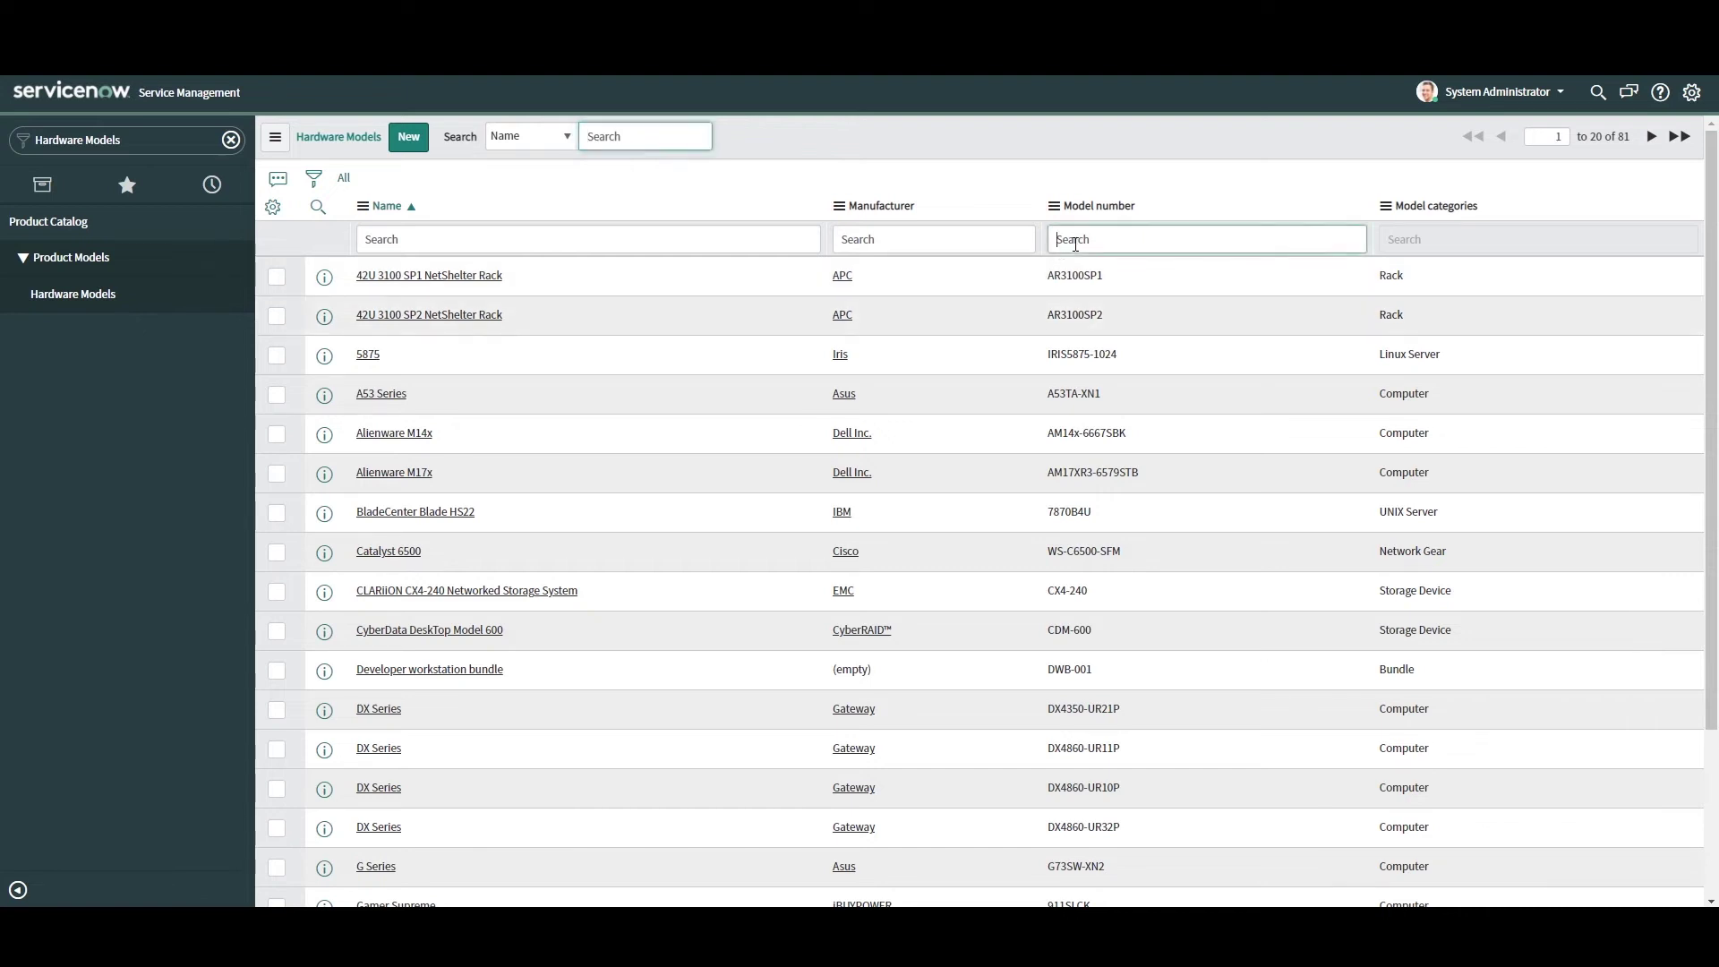
{"action": "type", "text": "R316"}
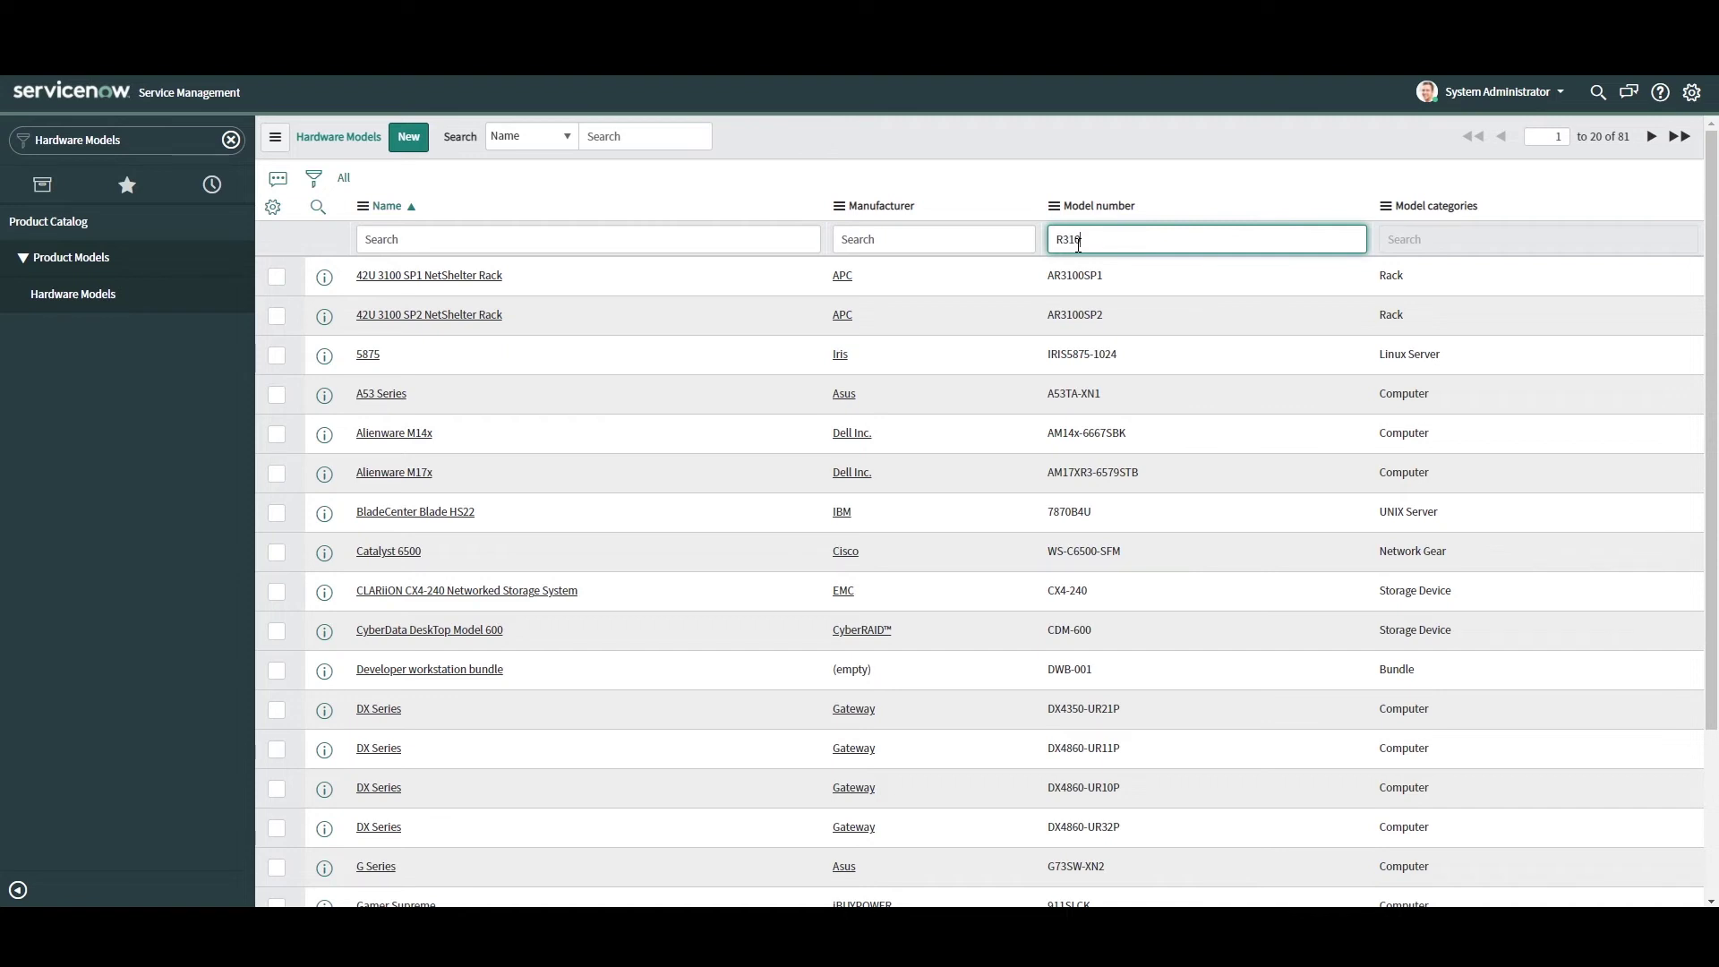
{"action": "key", "text": "Return"}
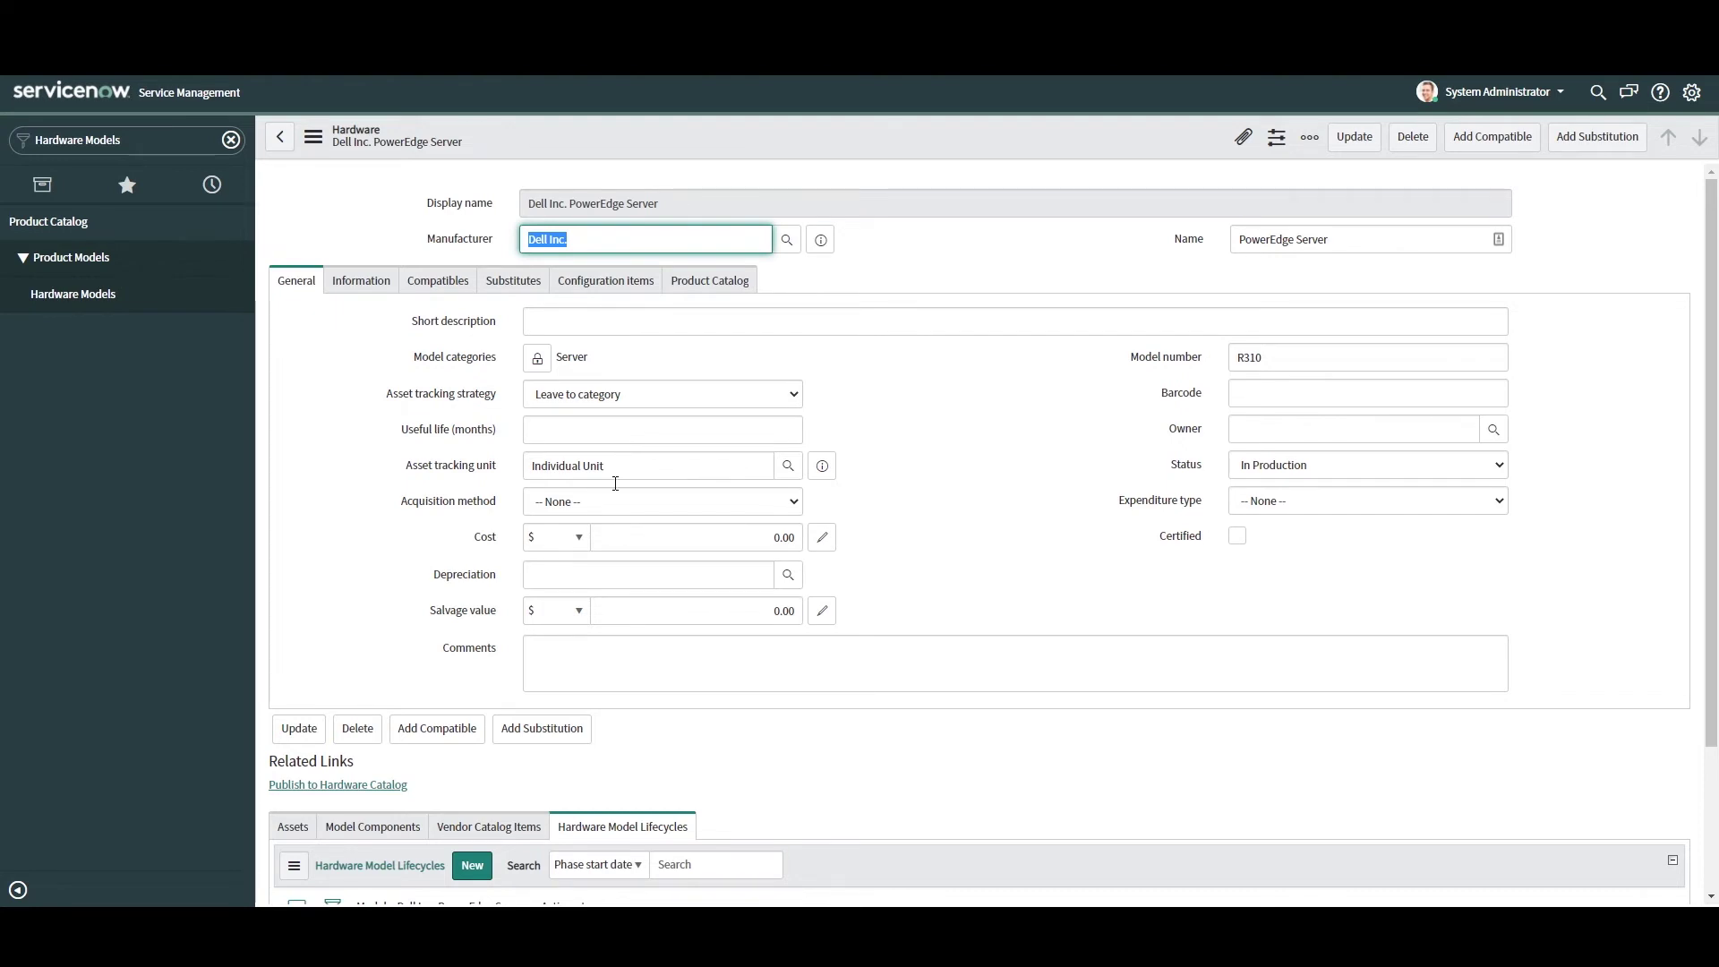
Step: Scroll to the PowerEdge Server's Hardware Model Lifecycles list and start a new lifecycle record
{"action": "scroll", "coordinate": [817, 576], "scroll_direction": "down", "scroll_amount": 2}
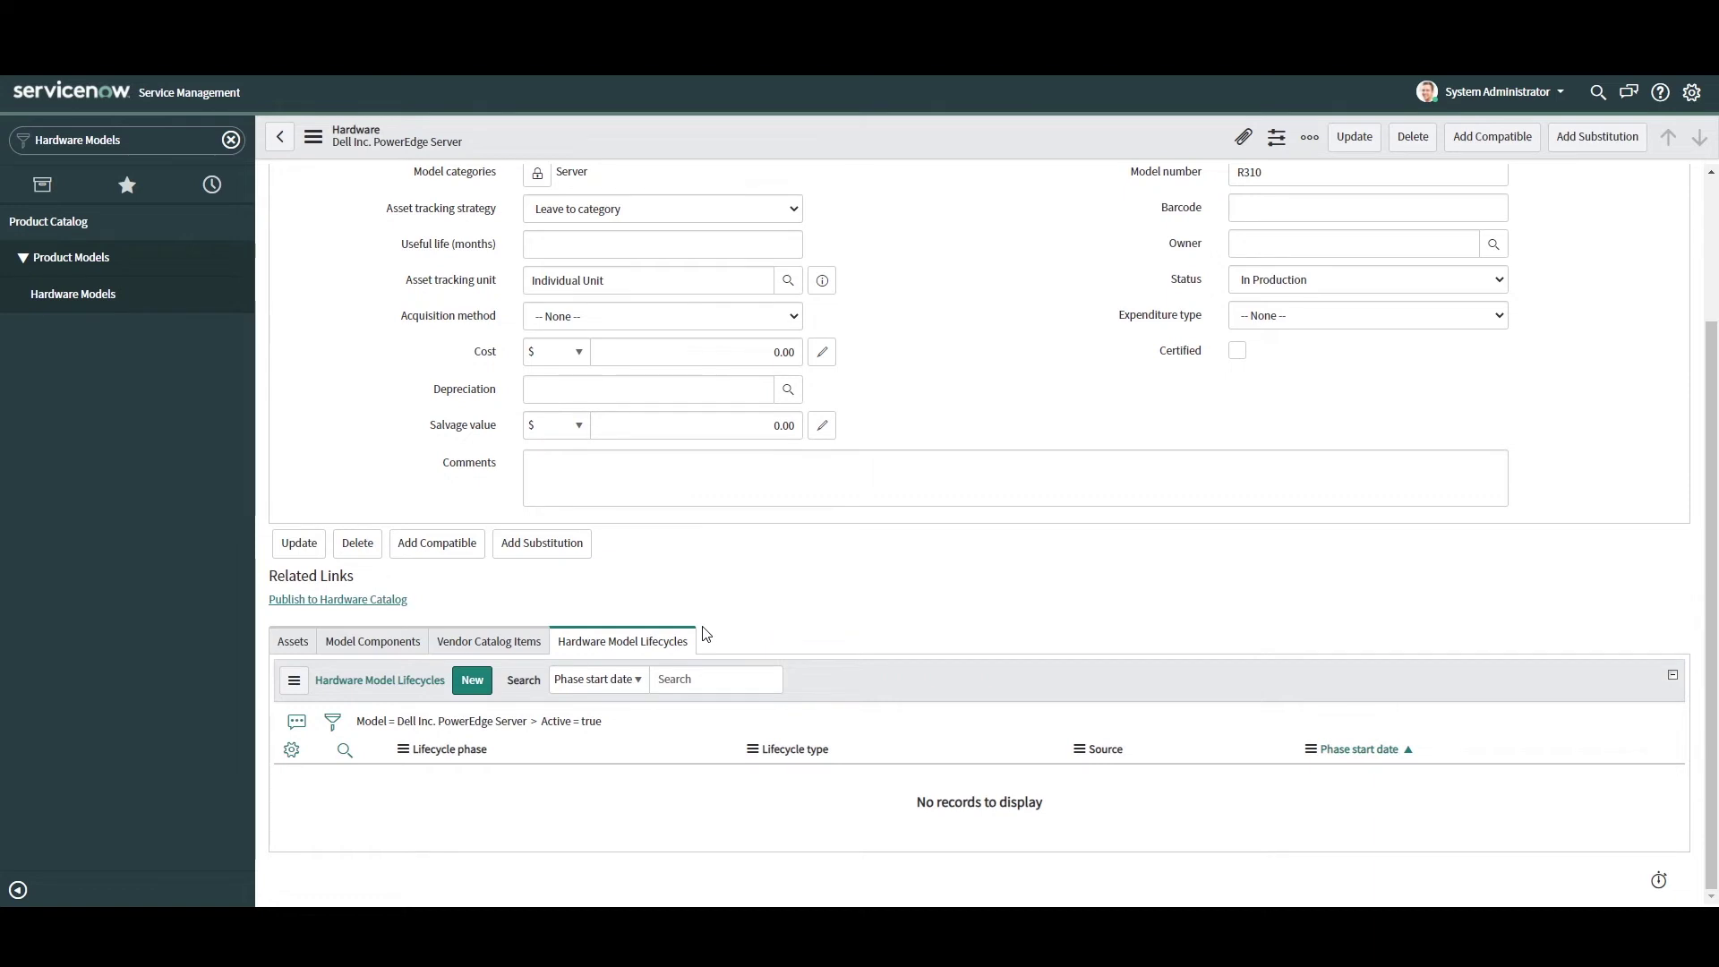
{"action": "left_click", "coordinate": [471, 680]}
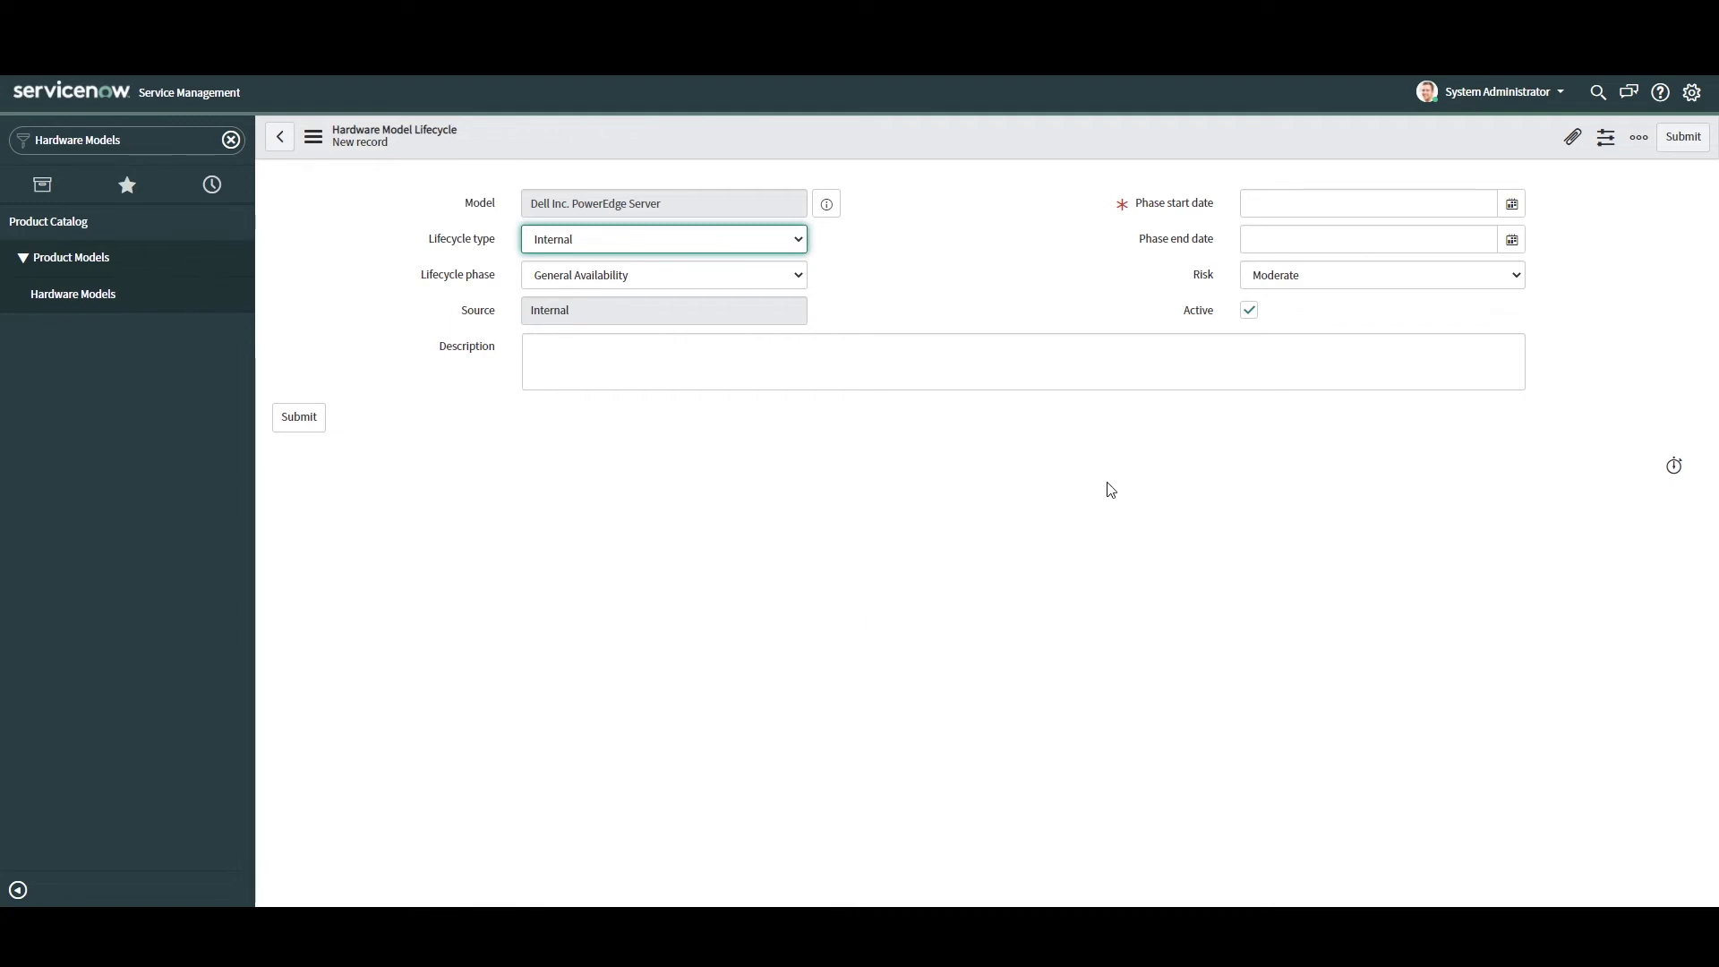
Step: Set the new lifecycle's type to Publisher and bring up the phase choices
{"action": "left_click", "coordinate": [808, 206]}
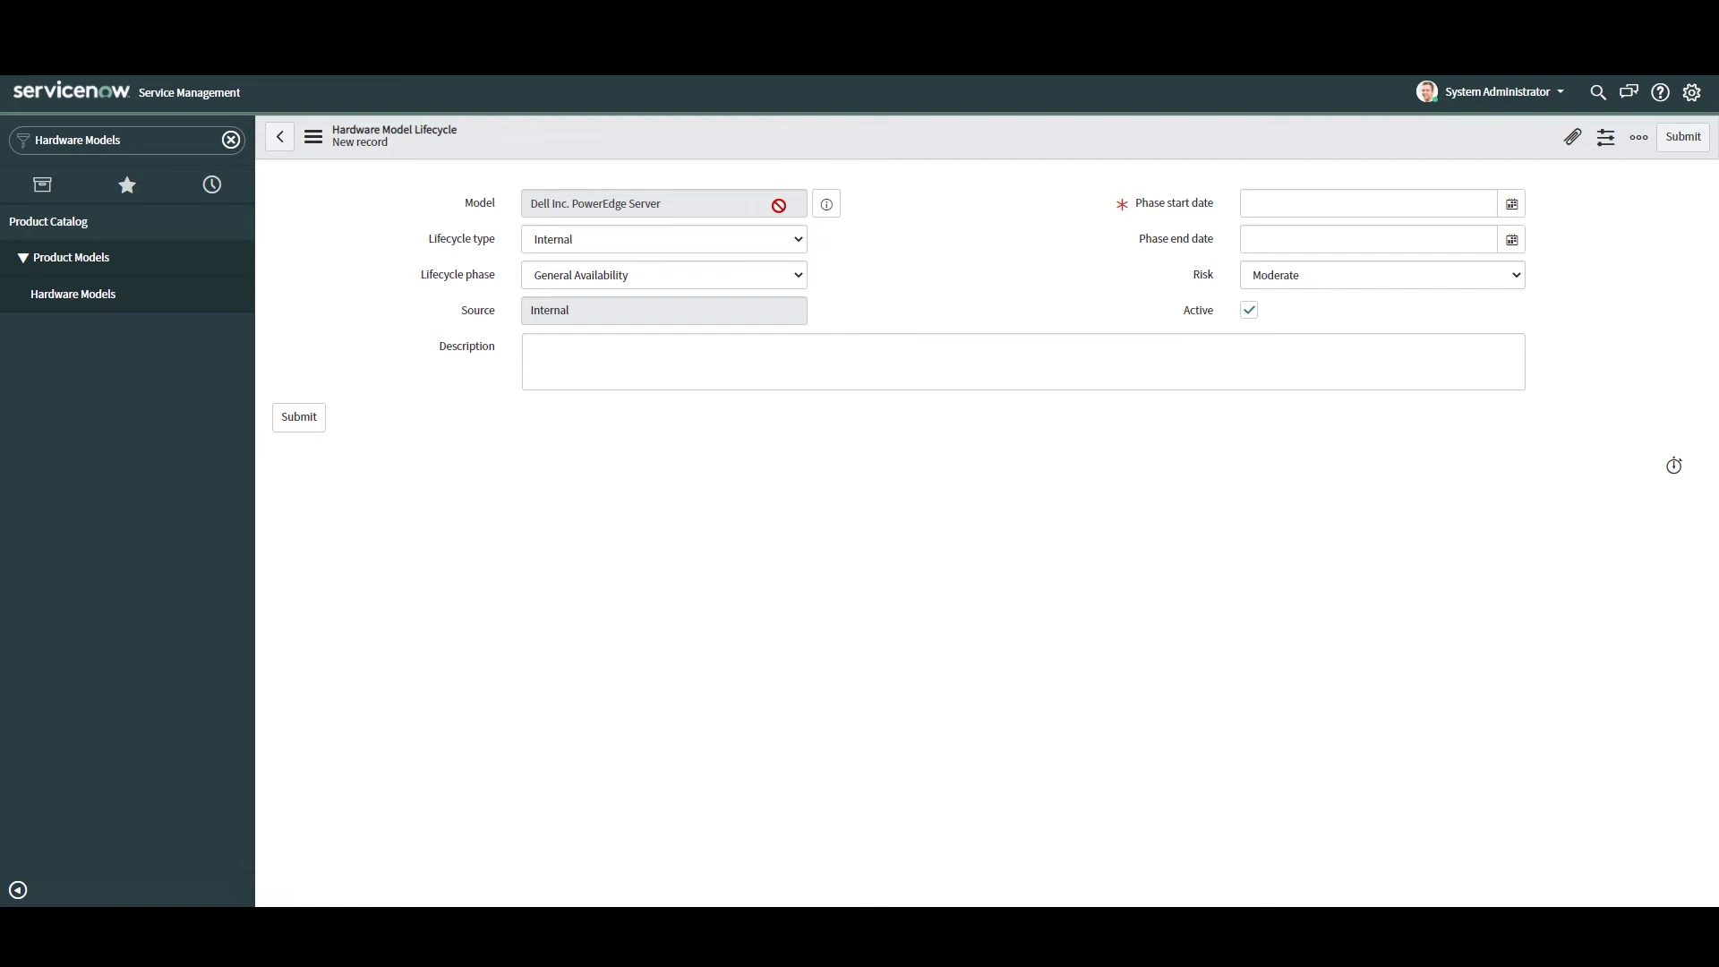
{"action": "left_click", "coordinate": [698, 239]}
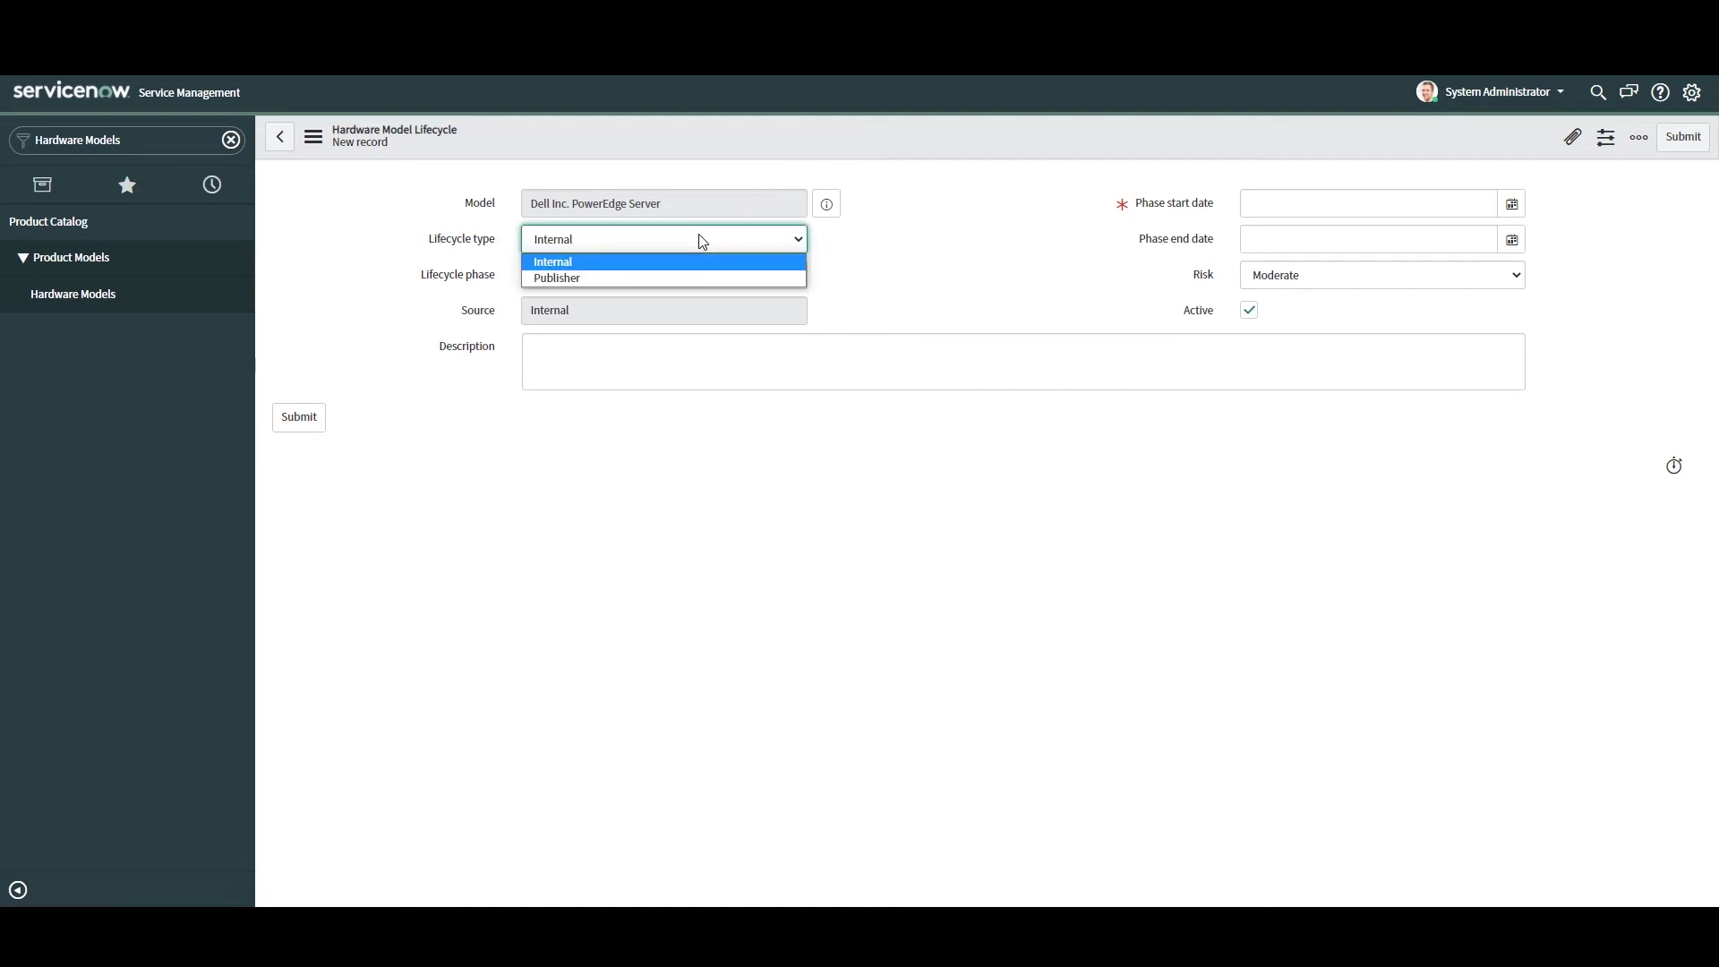
{"action": "left_click", "coordinate": [696, 279]}
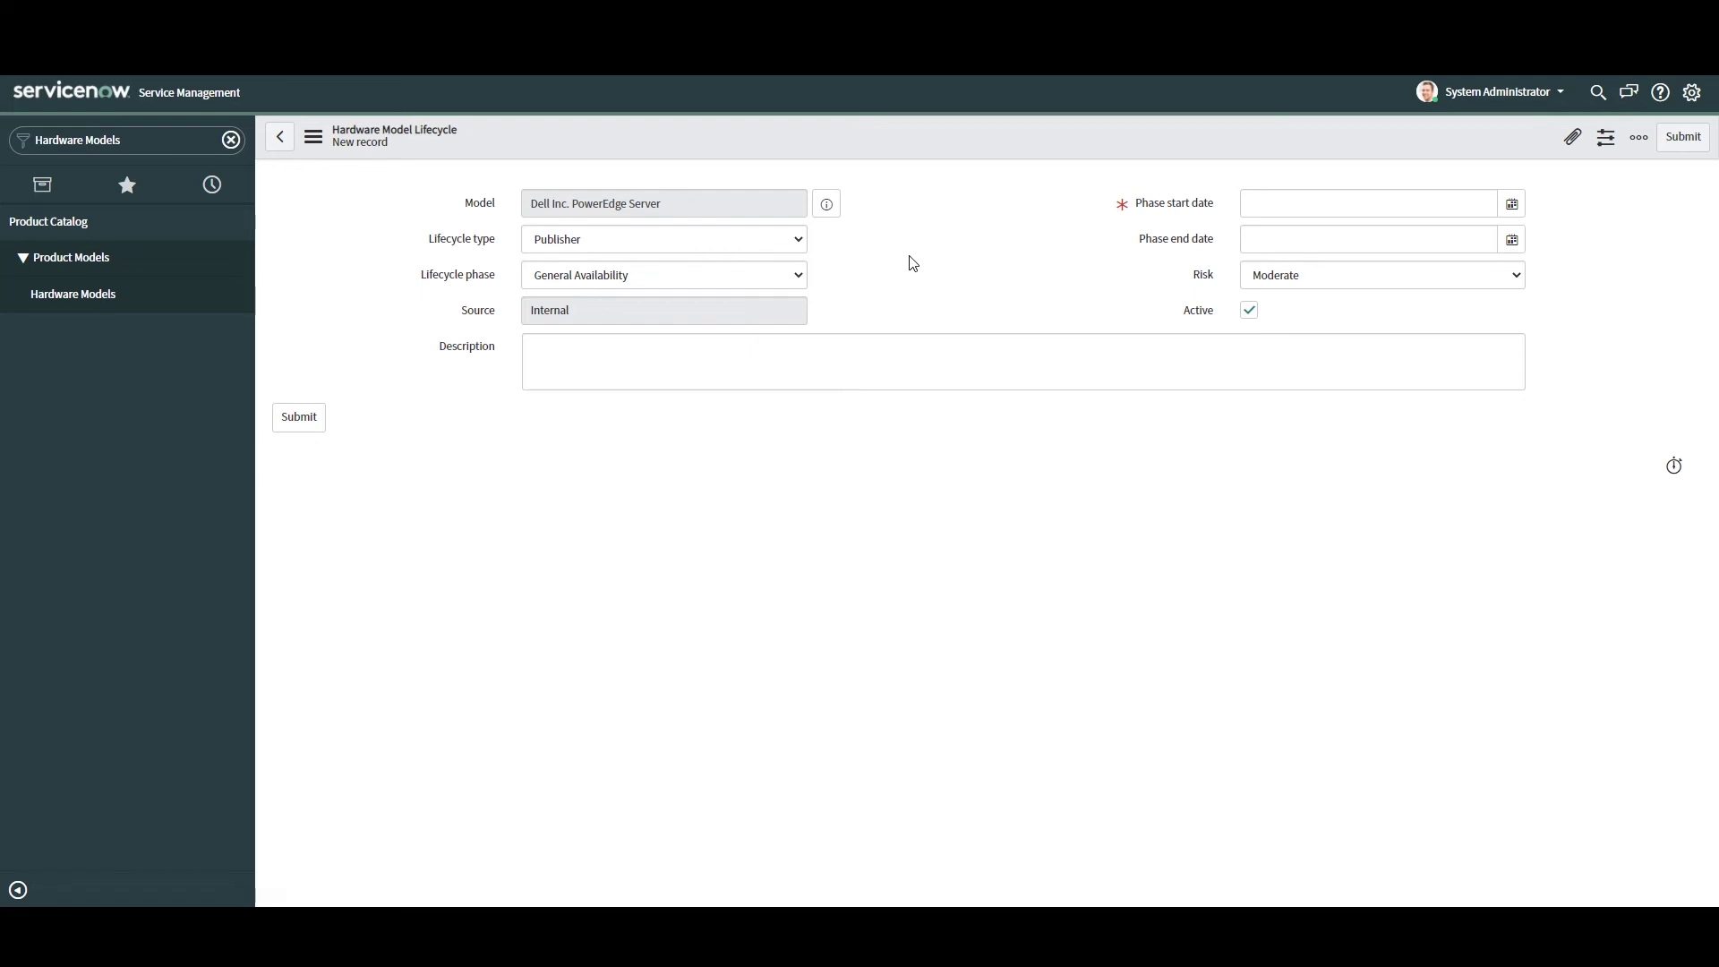
{"action": "left_click", "coordinate": [674, 279]}
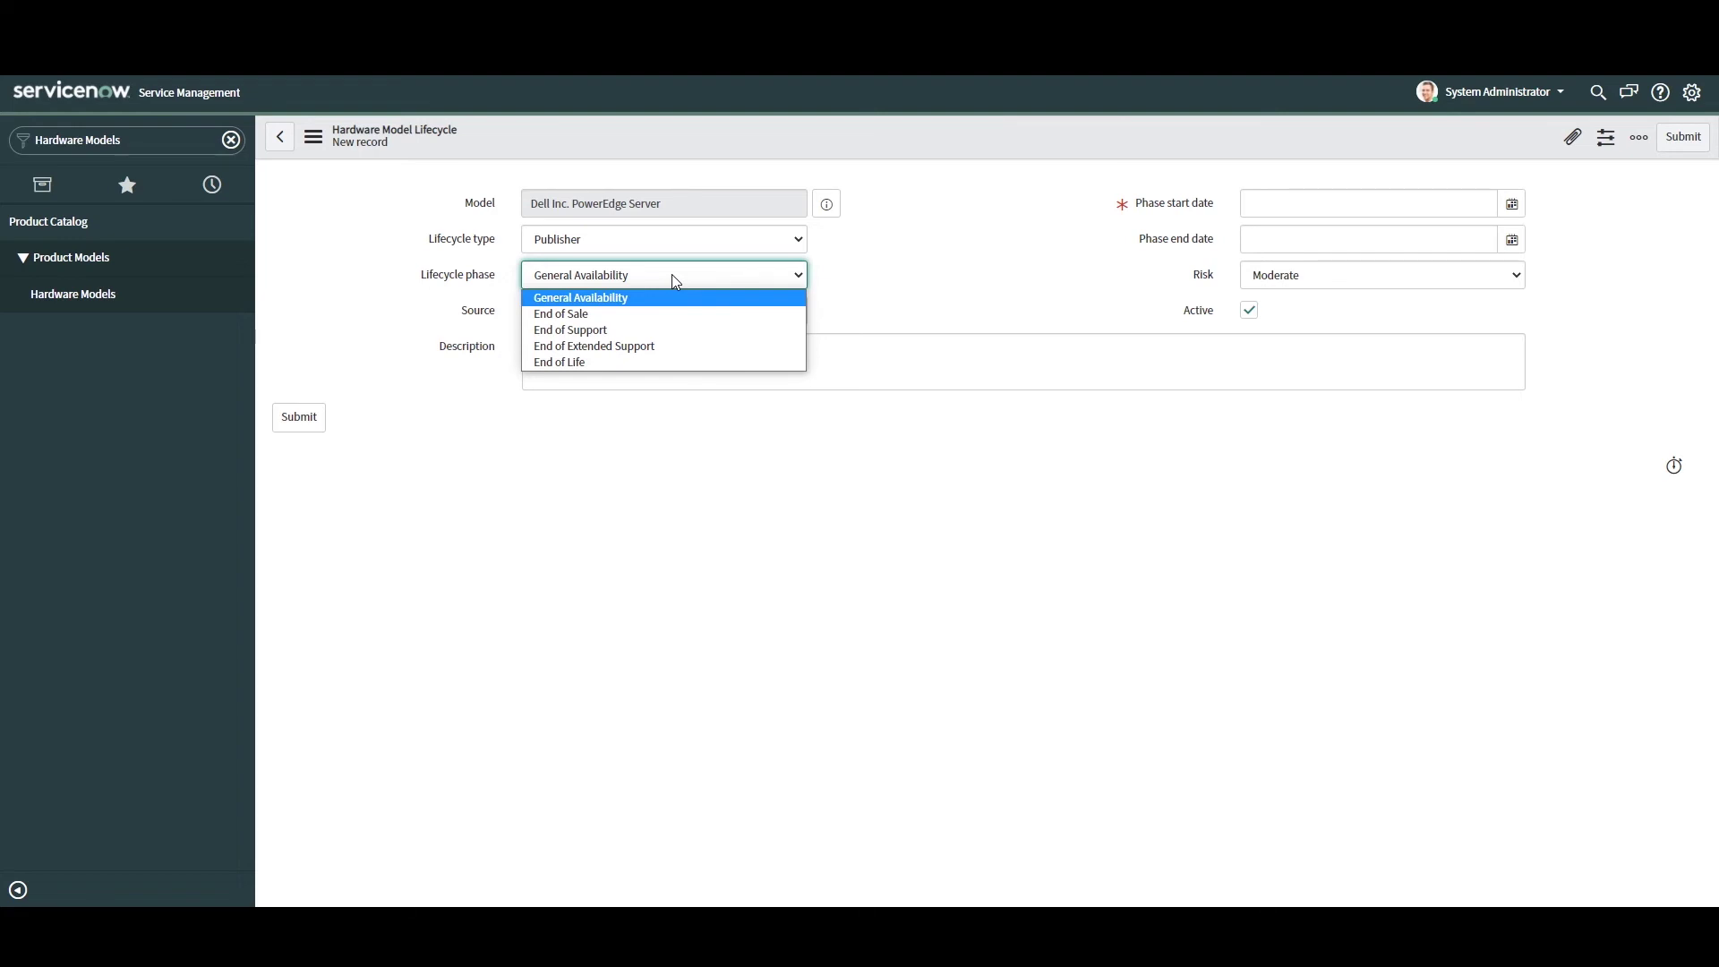
Step: Keep General Availability as the lifecycle phase and move to the phase start date
{"action": "left_click", "coordinate": [788, 297]}
{"action": "left_click", "coordinate": [924, 295]}
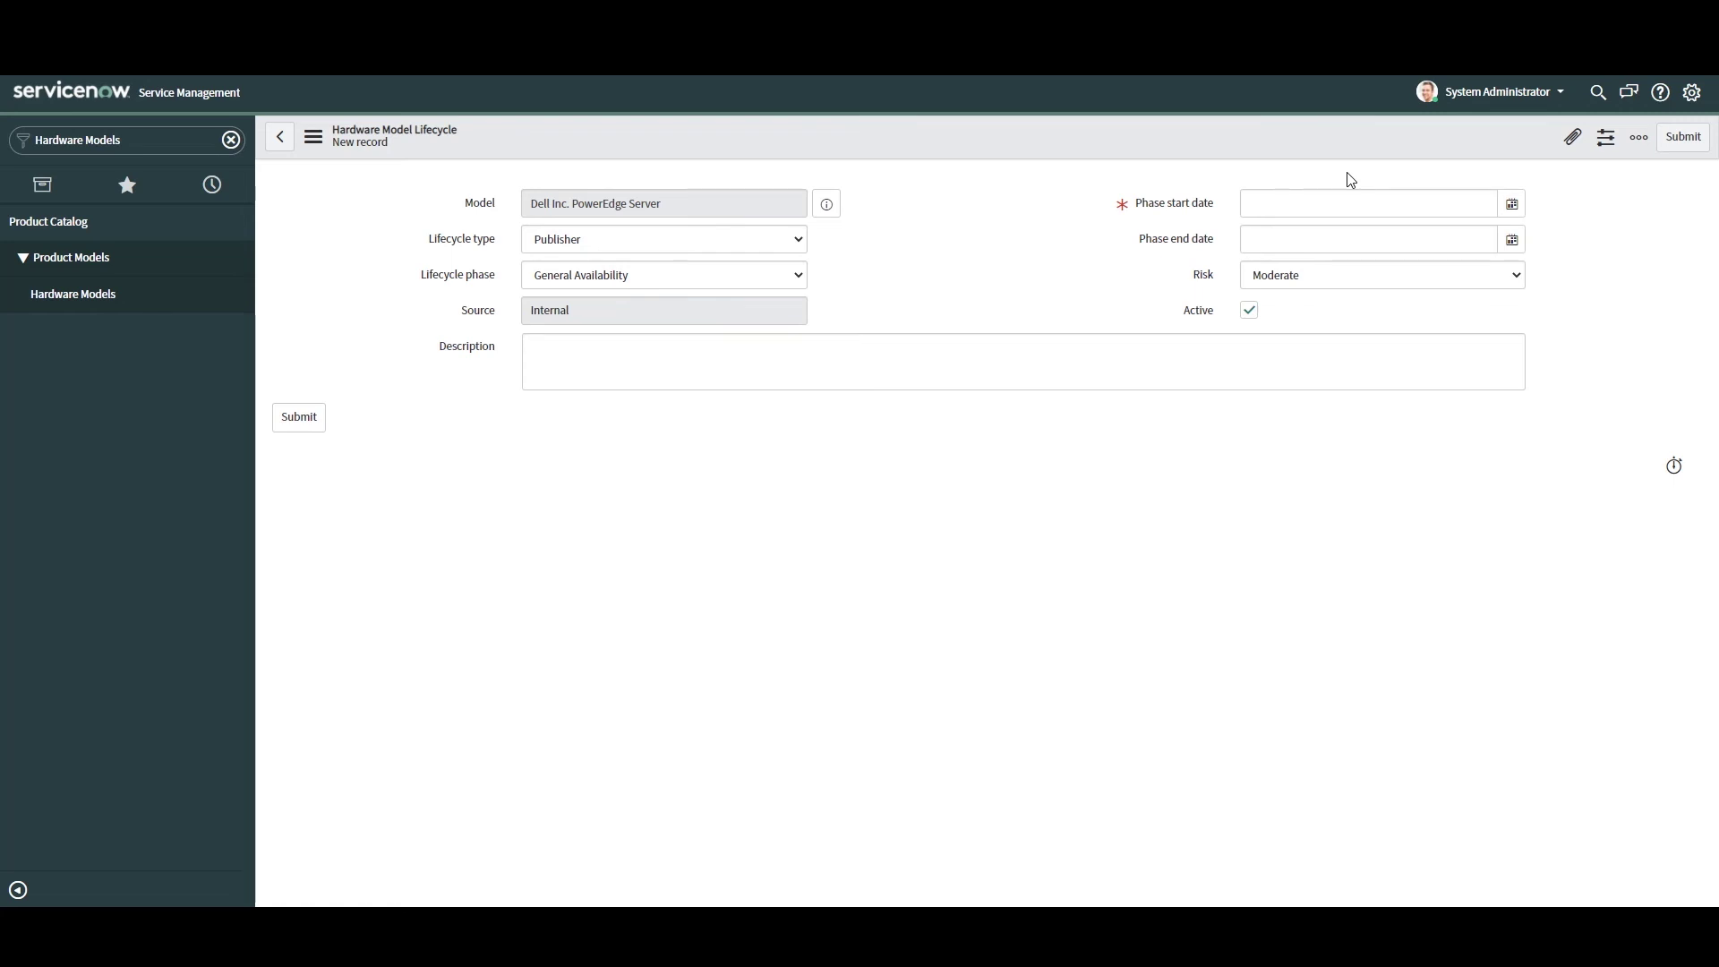
{"action": "left_click", "coordinate": [1330, 195]}
Step: Enter phase start date 2010-04-01, keep risk at Moderate, and mark the lifecycle Active
{"action": "type", "text": "2010-04-01"}
{"action": "left_click", "coordinate": [1556, 240]}
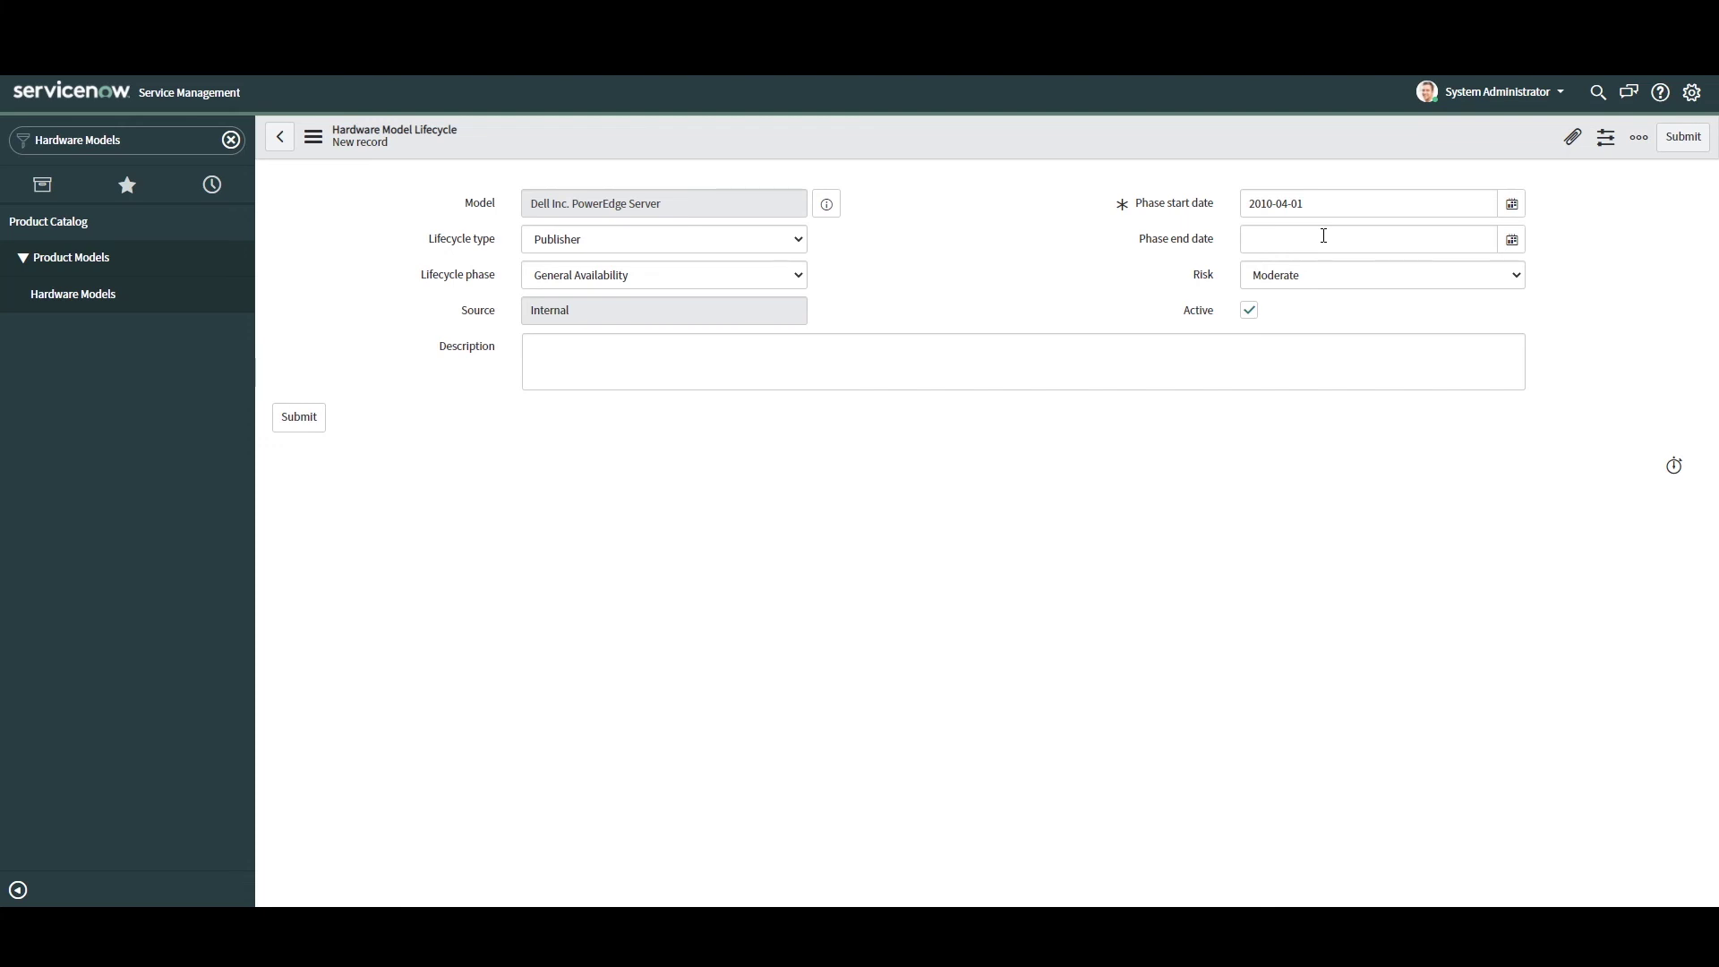
{"action": "left_click", "coordinate": [1323, 275]}
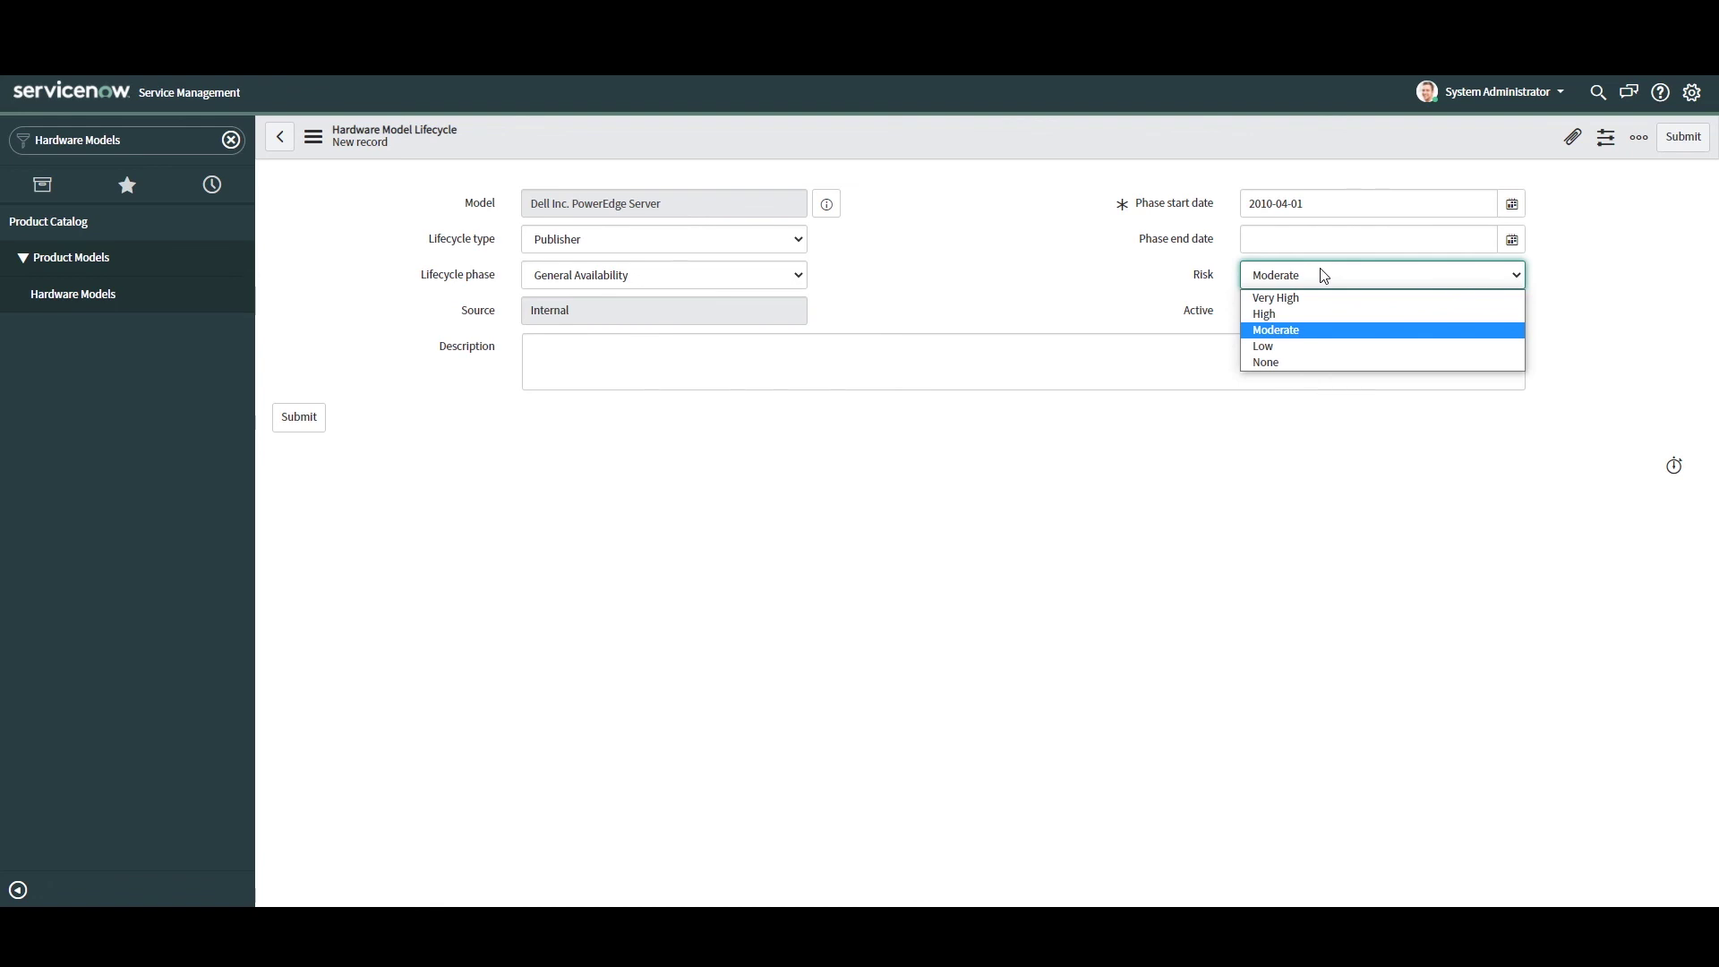
{"action": "left_click", "coordinate": [1323, 330]}
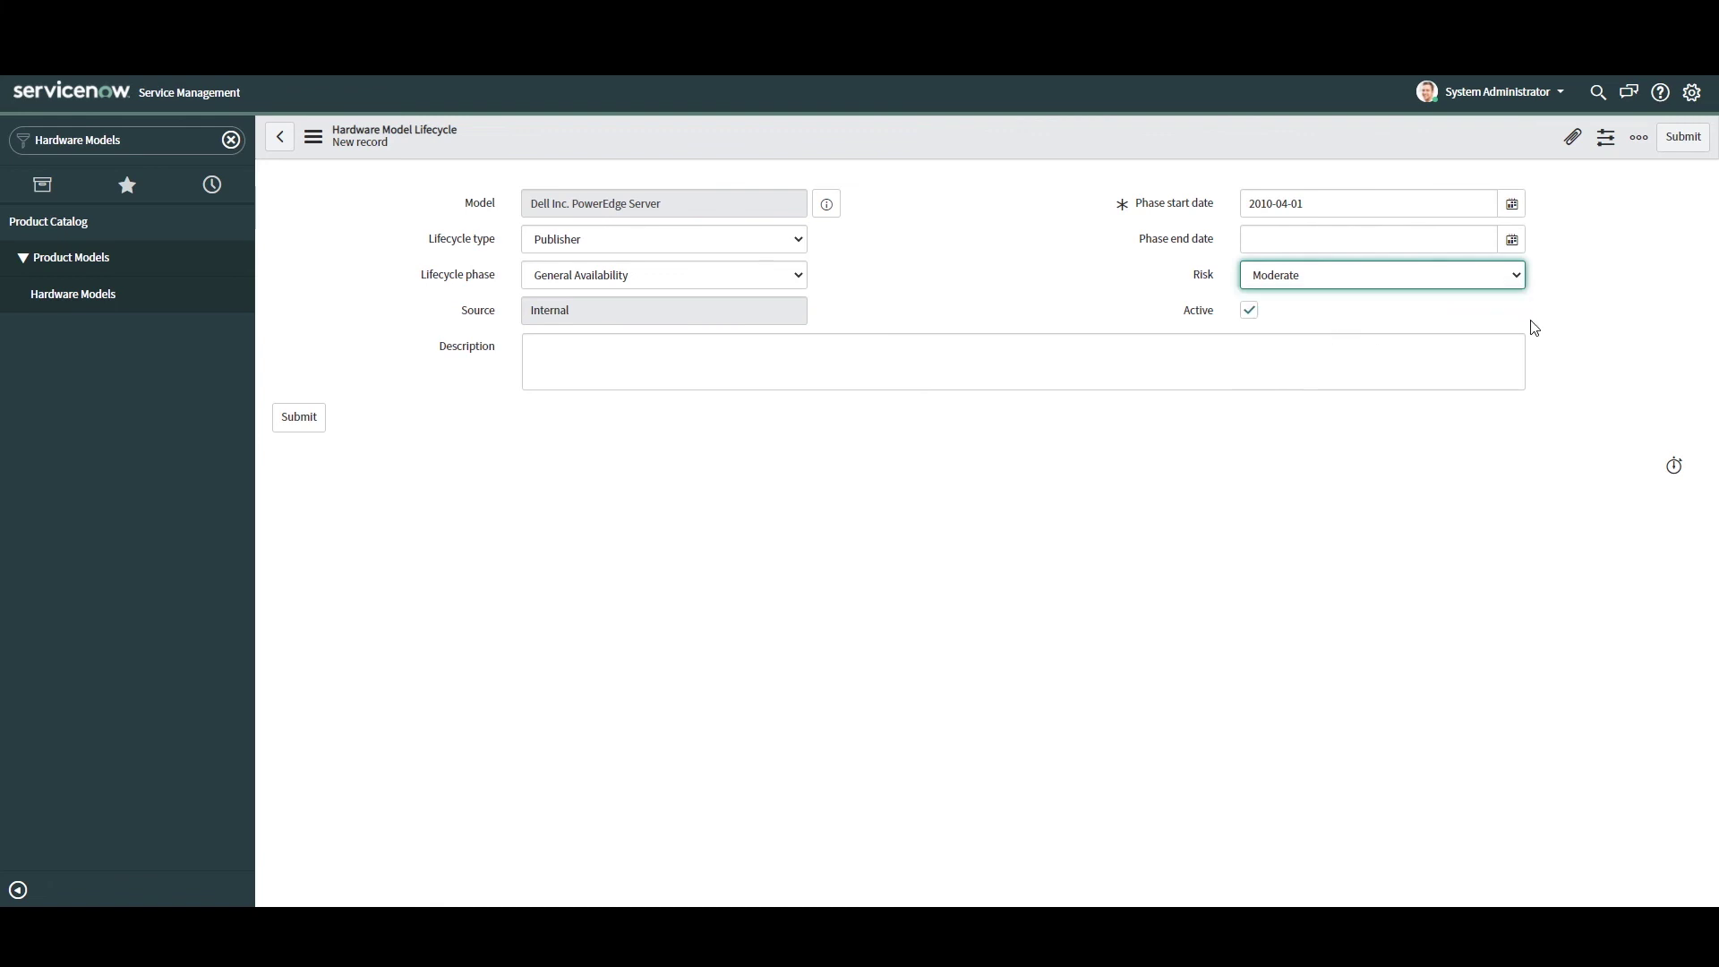
{"action": "left_click", "coordinate": [1252, 314]}
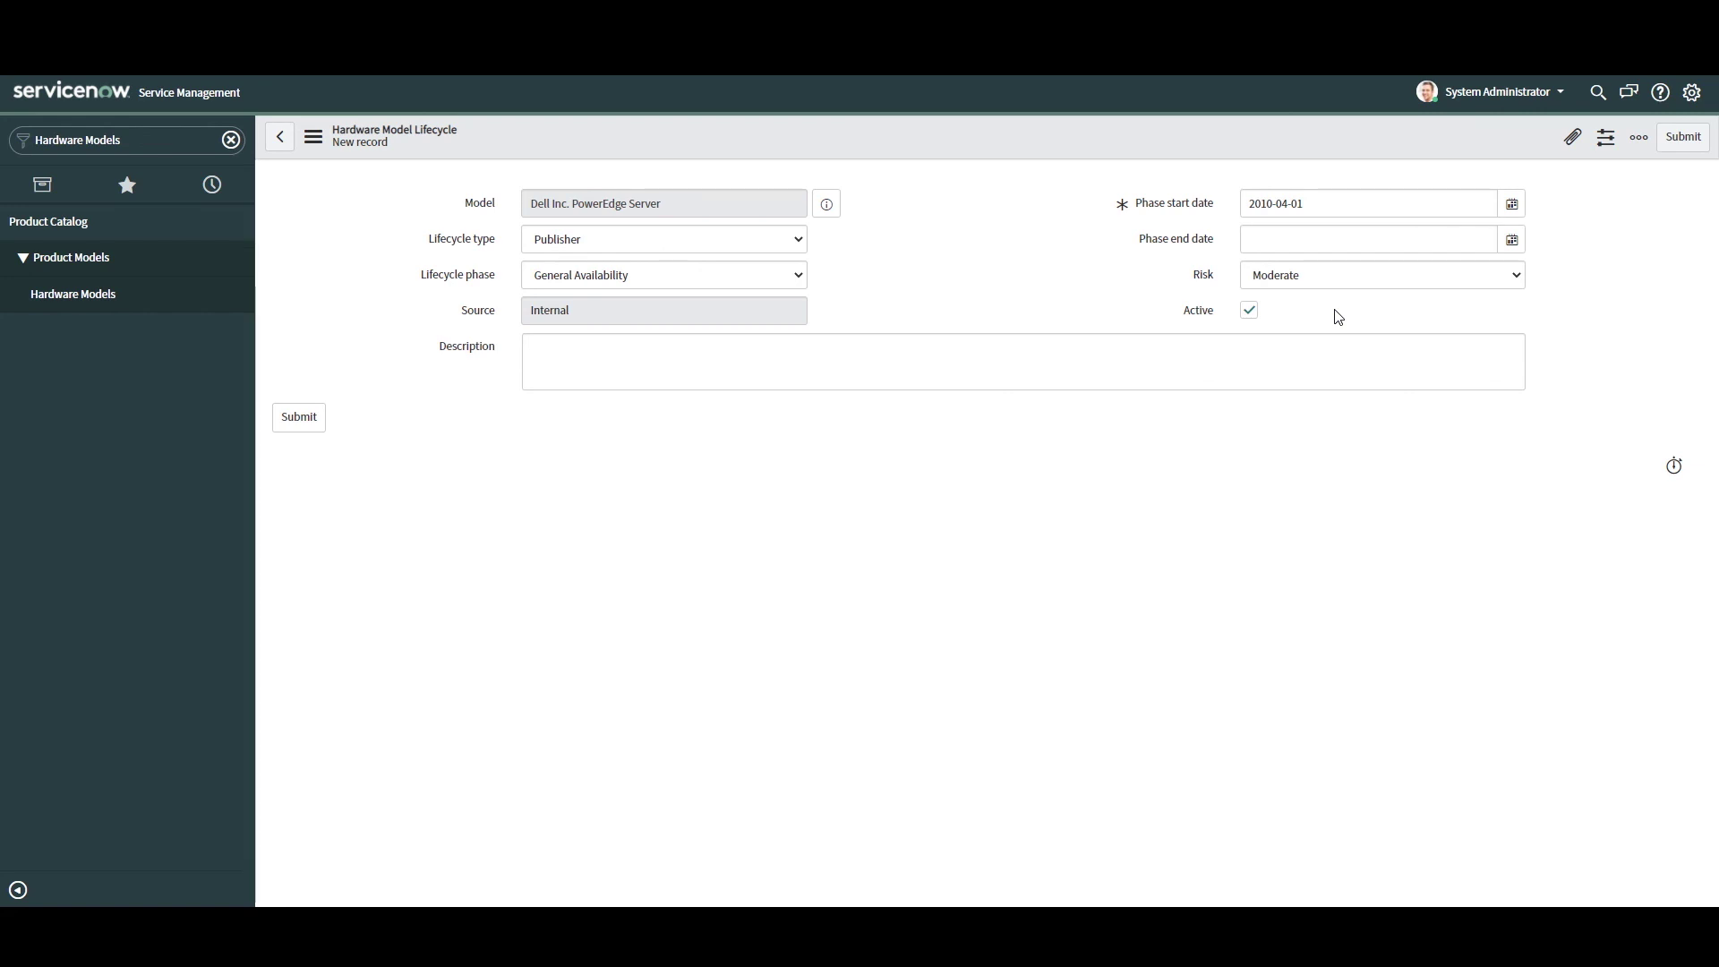
Step: Submit the General Availability lifecycle, then add a Publisher End of Sale lifecycle starting 2013-06-01
{"action": "left_click", "coordinate": [1682, 138]}
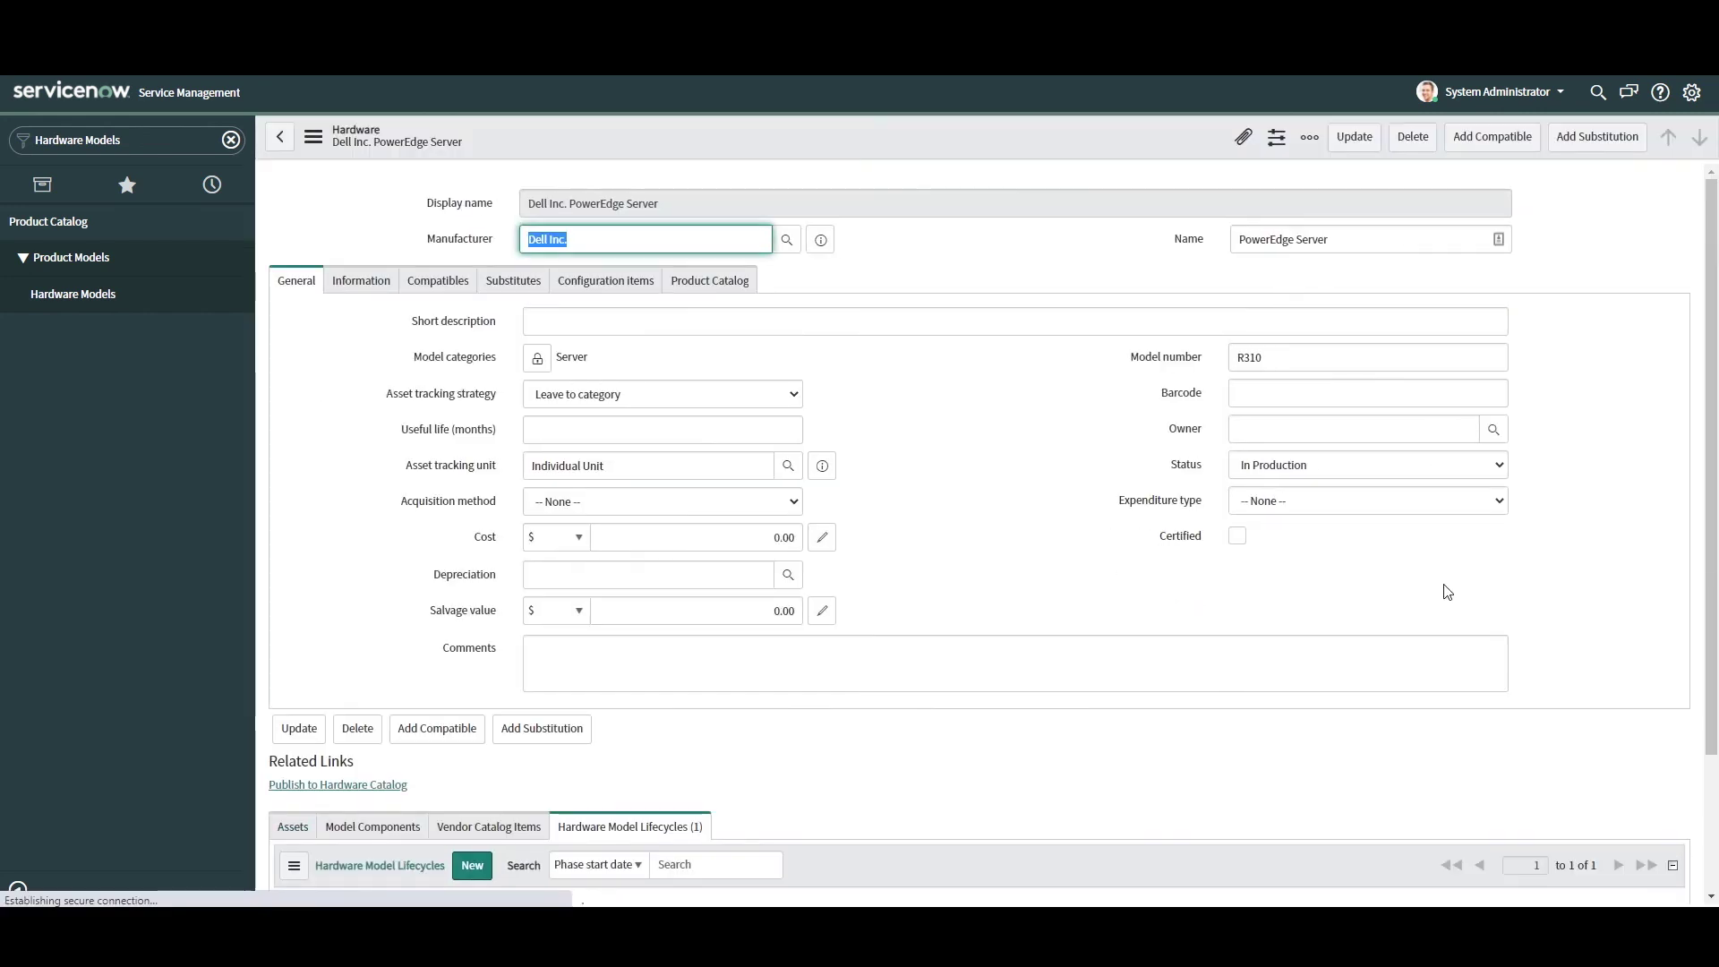
{"action": "scroll", "coordinate": [947, 605], "scroll_direction": "down", "scroll_amount": 2}
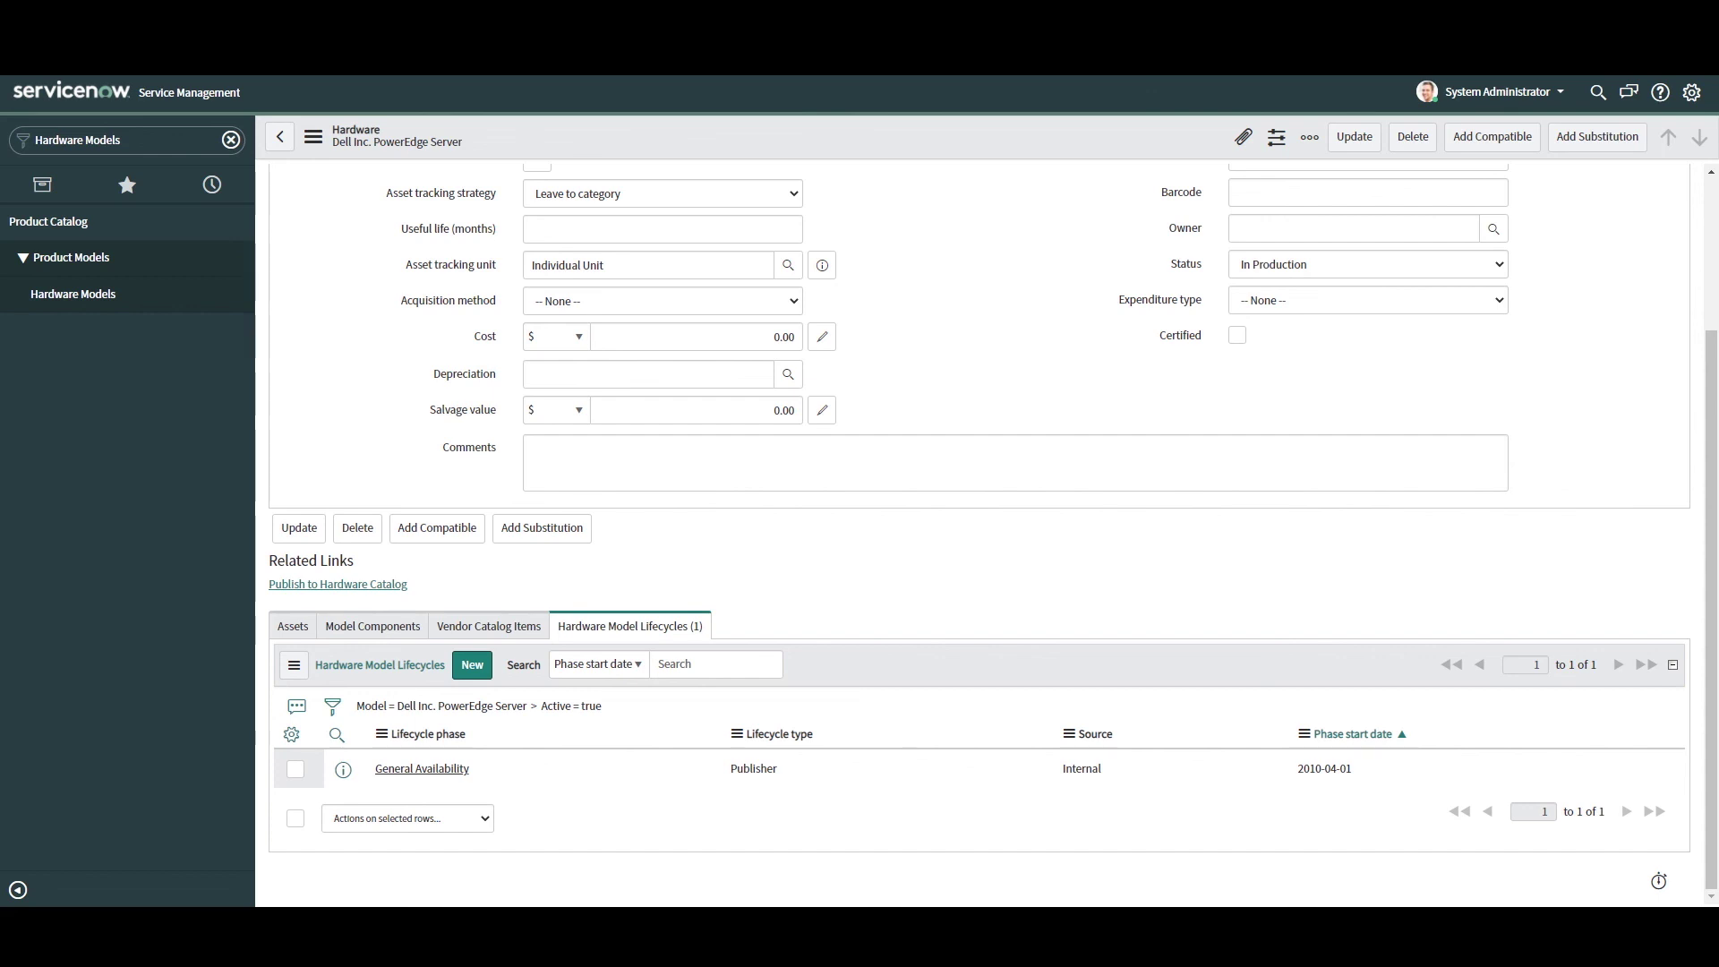
{"action": "left_click", "coordinate": [471, 664]}
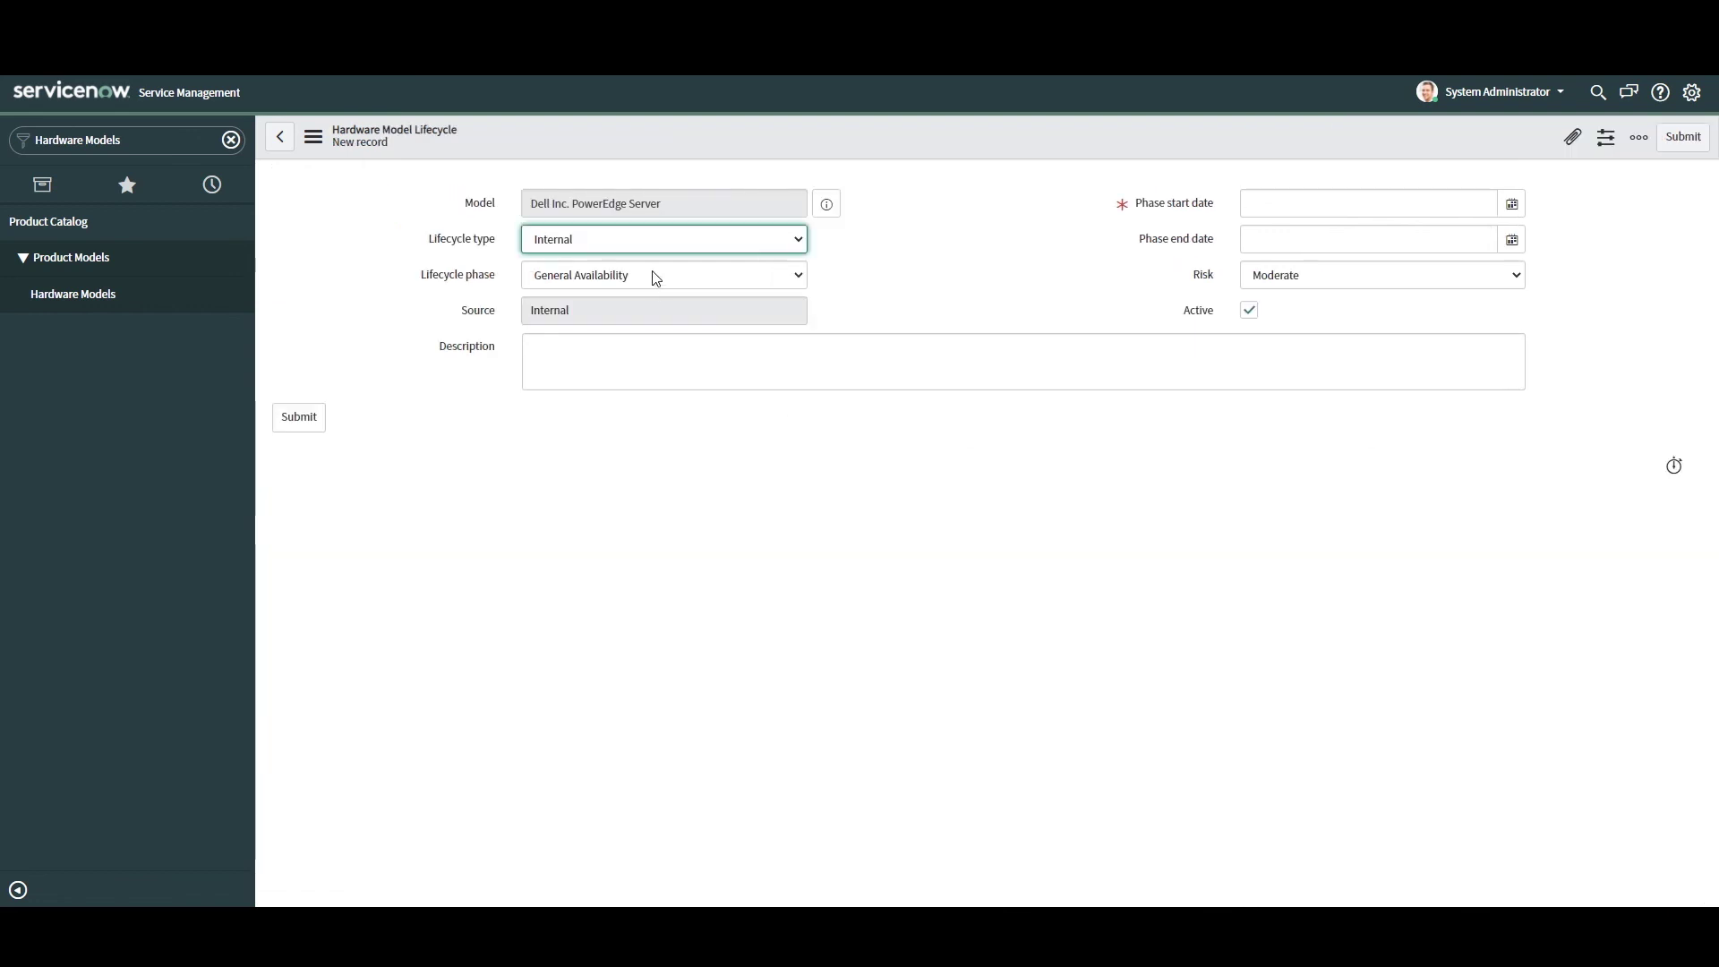
{"action": "left_click", "coordinate": [663, 239]}
{"action": "left_click", "coordinate": [626, 269]}
{"action": "left_click", "coordinate": [663, 274]}
{"action": "left_click", "coordinate": [573, 347]}
{"action": "left_click", "coordinate": [1271, 203]}
{"action": "left_click", "coordinate": [1683, 136]}
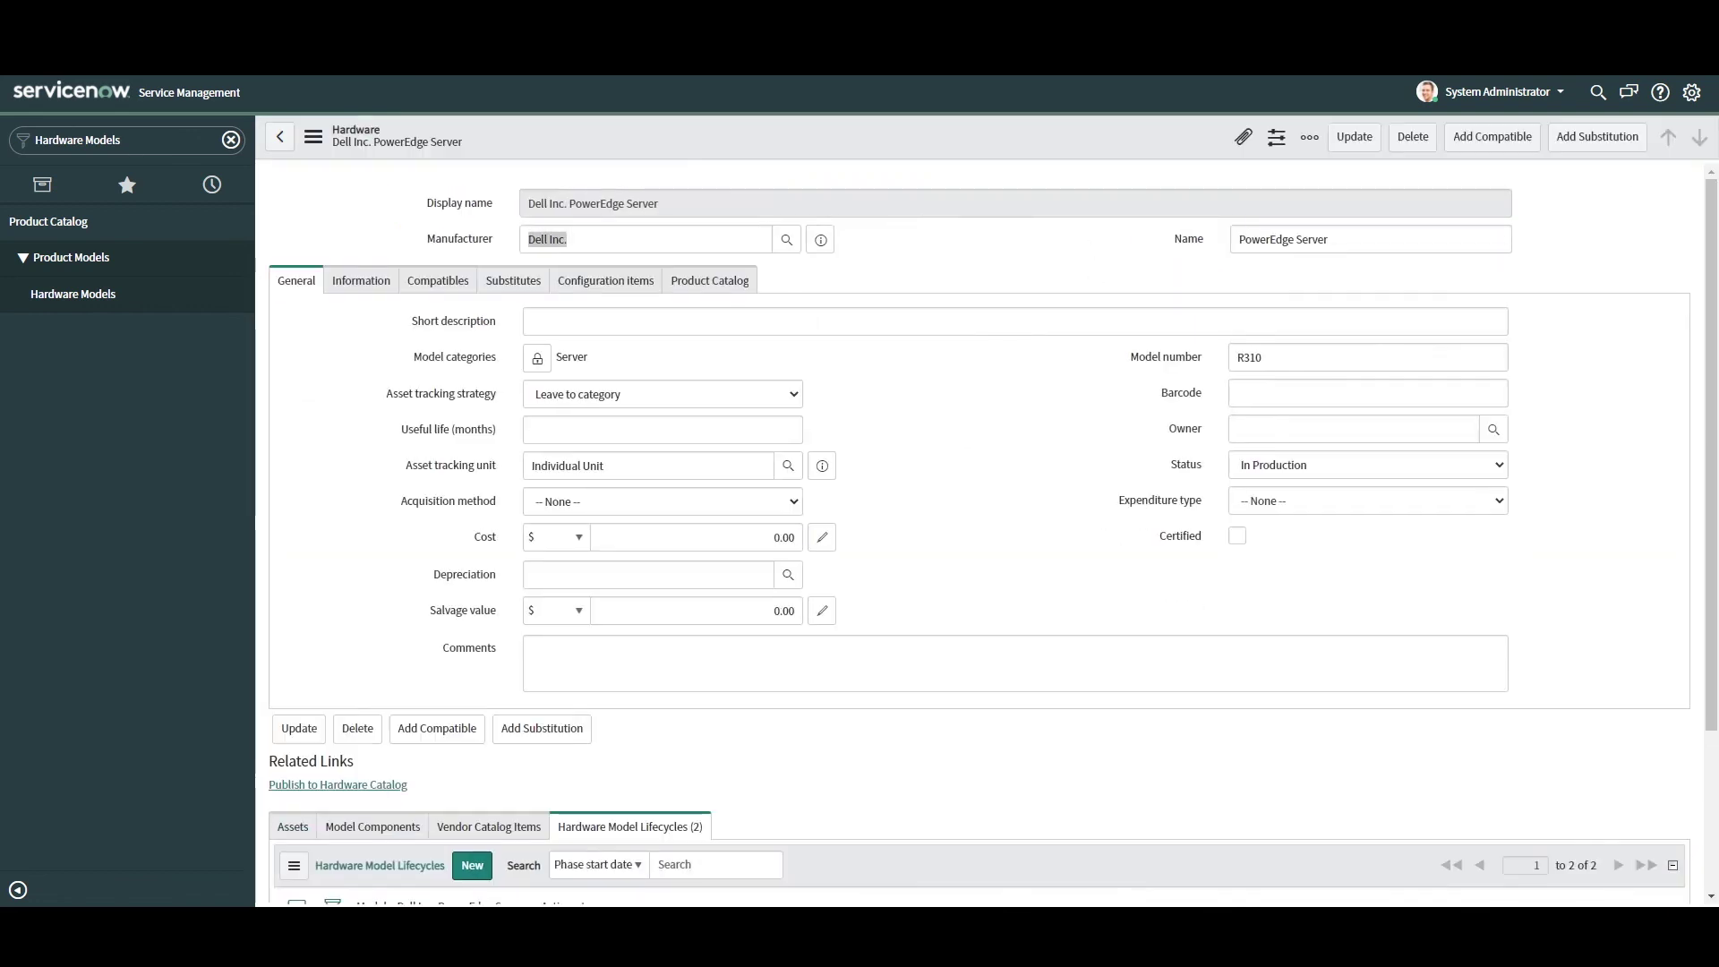
Step: Add and submit a Publisher End of Support lifecycle starting 2018-06-01
{"action": "left_click", "coordinate": [468, 618]}
{"action": "left_click", "coordinate": [663, 239]}
{"action": "left_click", "coordinate": [626, 269]}
{"action": "left_click", "coordinate": [664, 275]}
{"action": "left_click", "coordinate": [575, 329]}
{"action": "left_click", "coordinate": [1271, 203]}
{"action": "type", "text": "2018-06-01"}
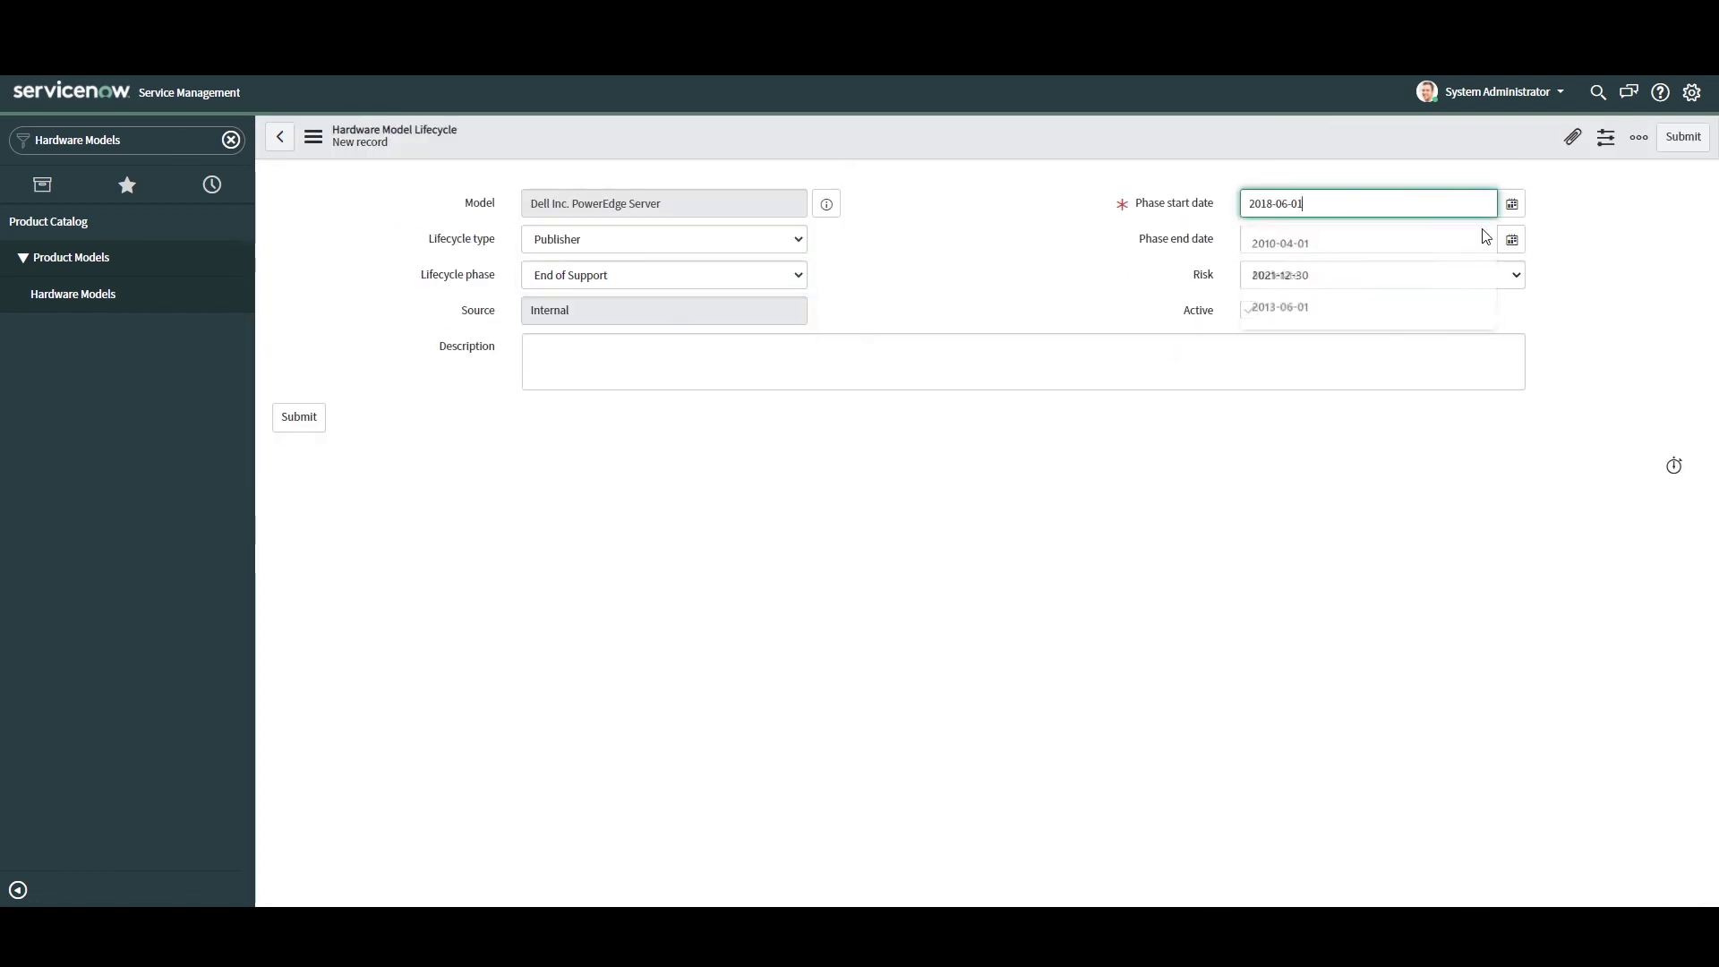
{"action": "left_click", "coordinate": [1683, 136]}
Step: Add and submit a Publisher End of Life lifecycle starting 2019-06-01
{"action": "scroll", "coordinate": [985, 537], "scroll_direction": "down", "scroll_amount": 5}
{"action": "left_click", "coordinate": [472, 593]}
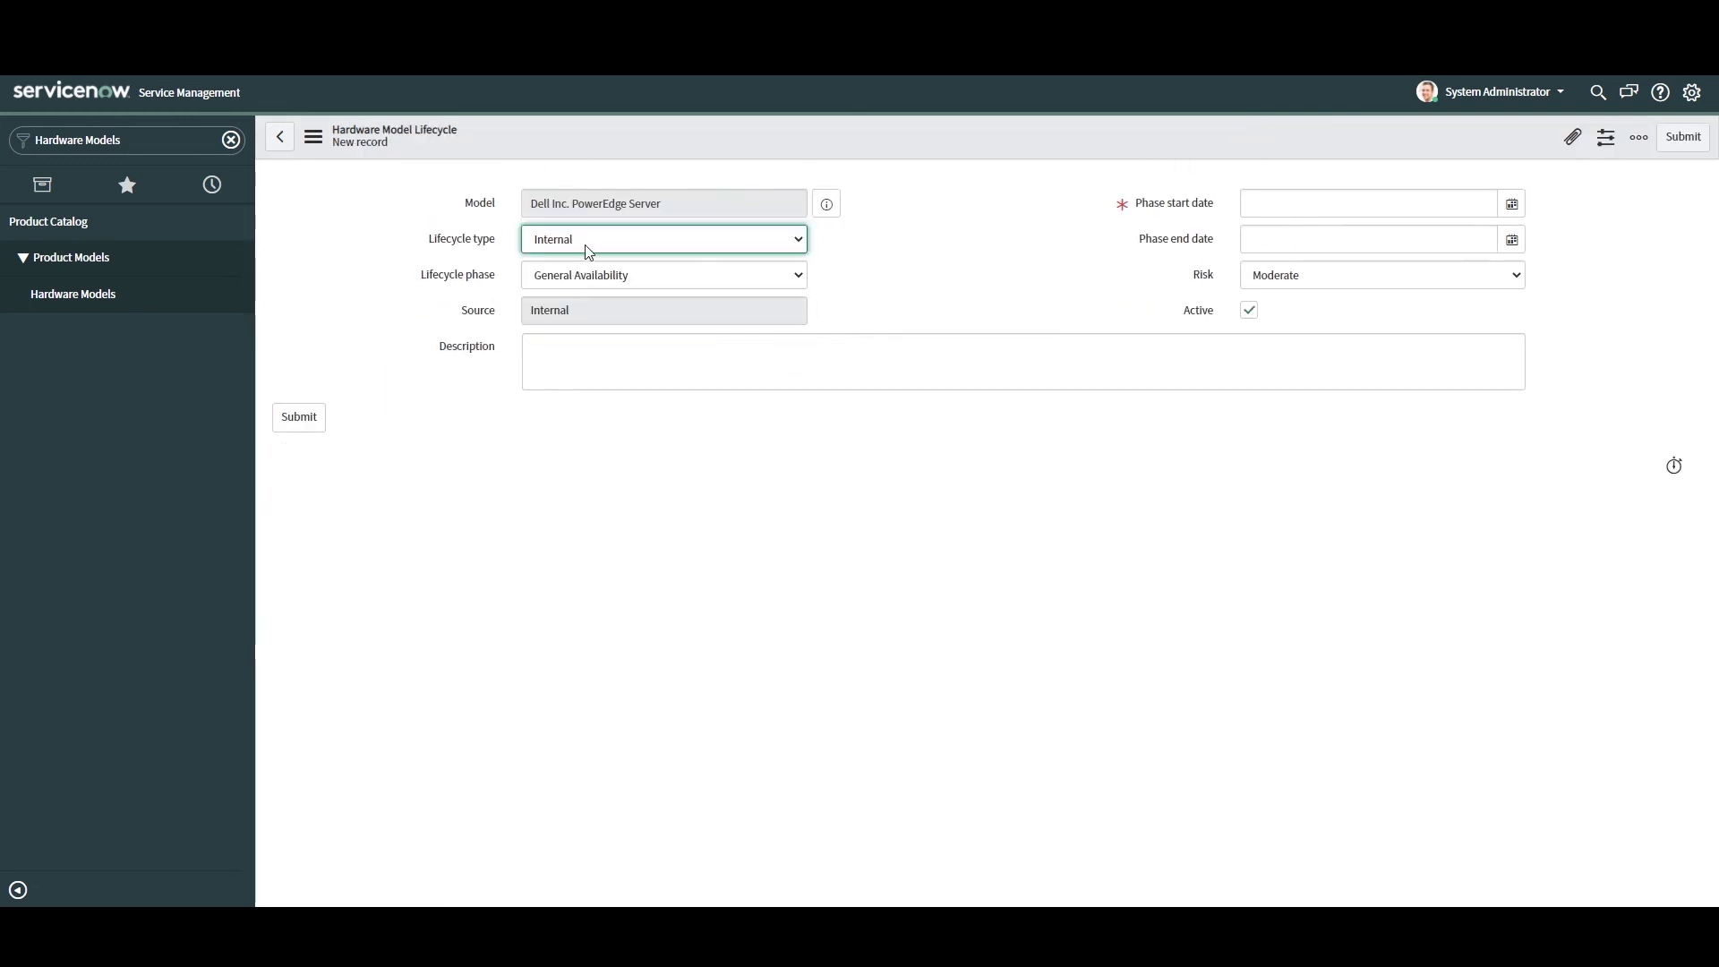
{"action": "left_click", "coordinate": [663, 239]}
{"action": "left_click", "coordinate": [626, 268]}
{"action": "left_click", "coordinate": [663, 275]}
{"action": "left_click", "coordinate": [576, 330]}
{"action": "left_click", "coordinate": [1419, 203]}
{"action": "left_click", "coordinate": [1420, 235]}
{"action": "left_click", "coordinate": [1683, 136]}
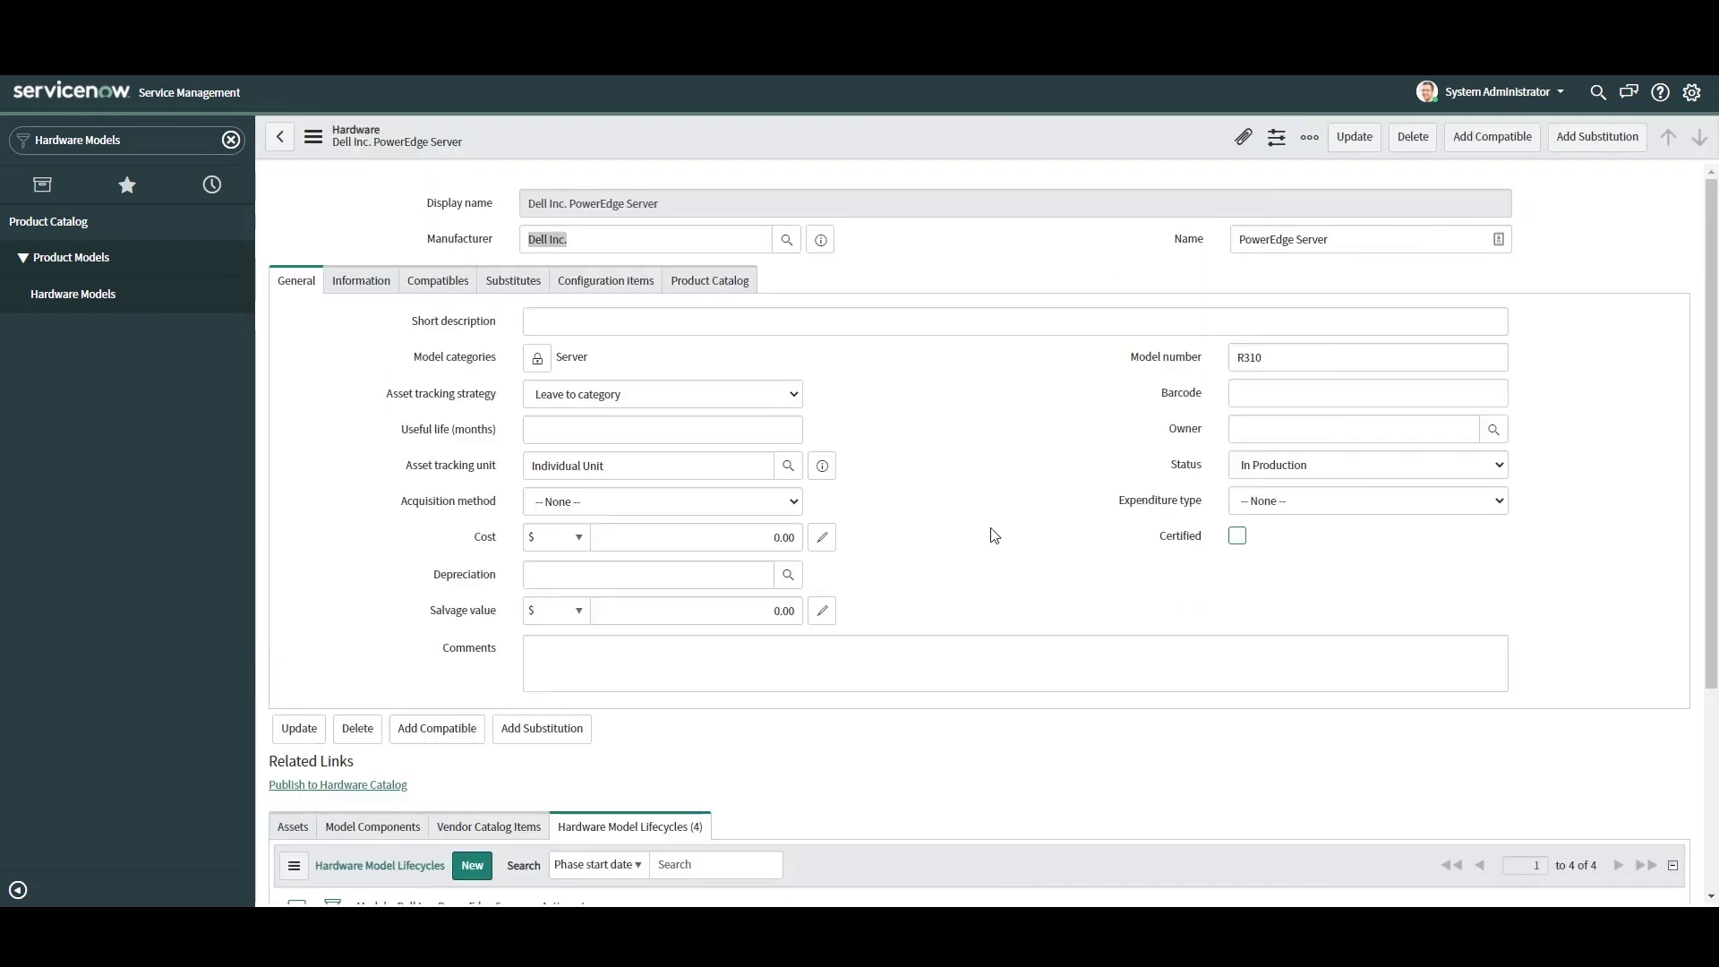
{"action": "scroll", "coordinate": [985, 546], "scroll_direction": "down", "scroll_amount": 3}
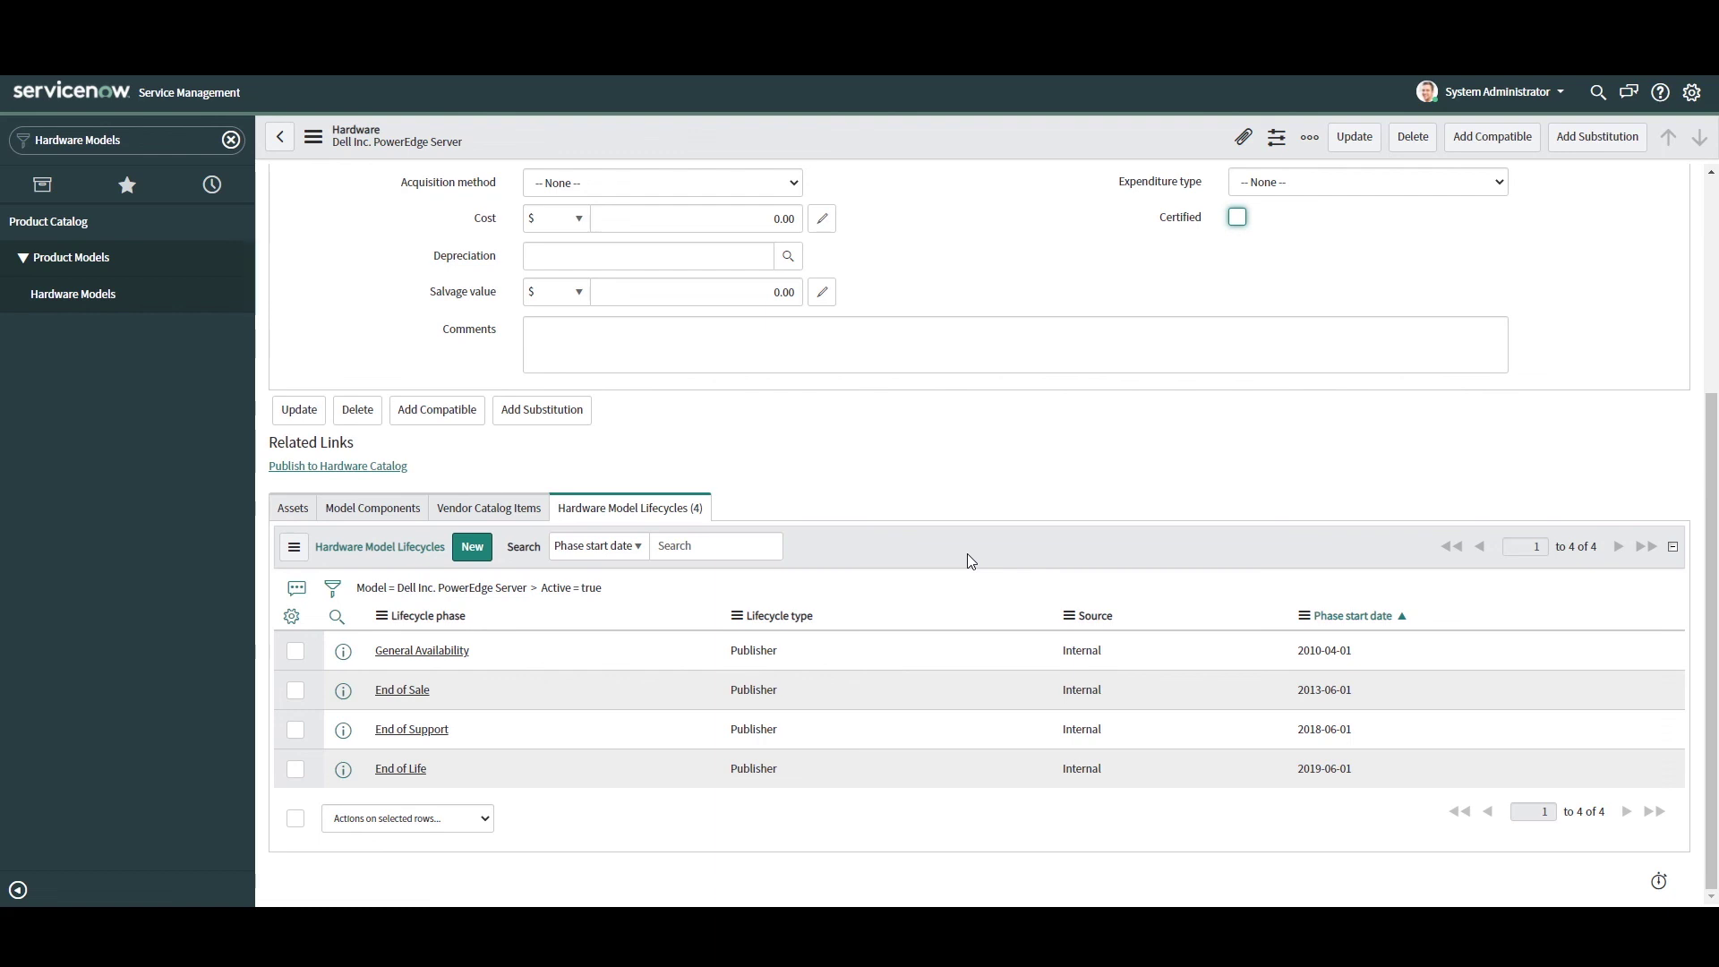